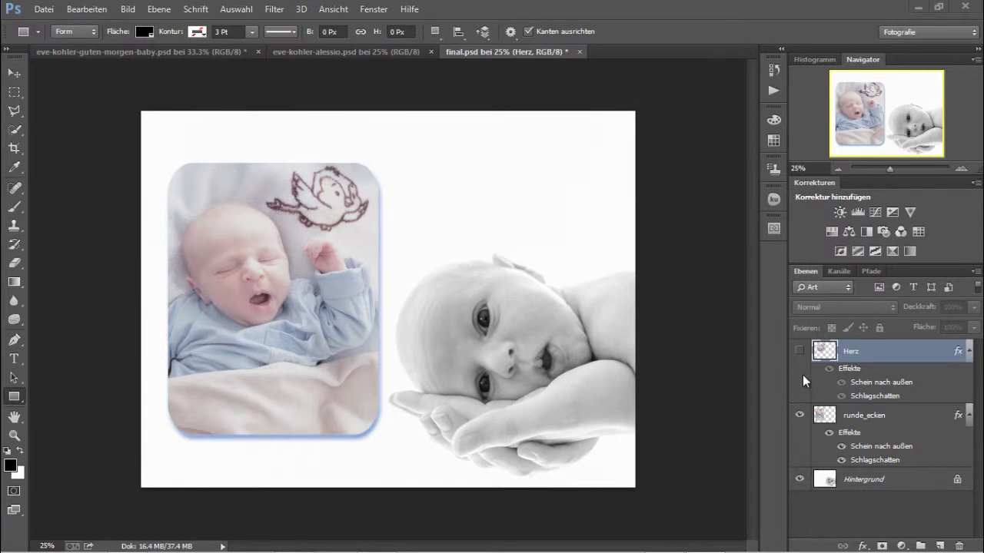
Toggle the heart-framed and rounded-frame photo variants to compare them, restoring the original visibility.
click(800, 351)
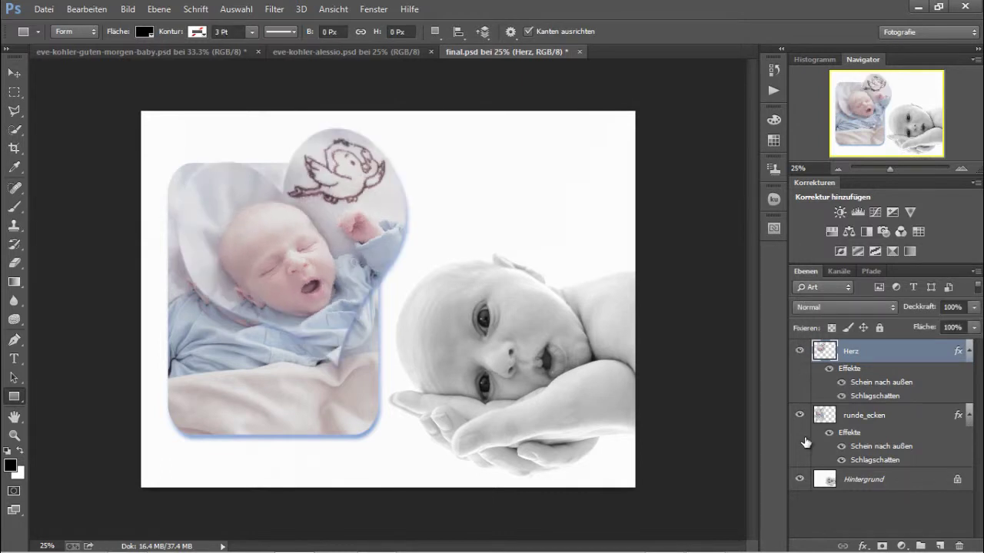
click(800, 415)
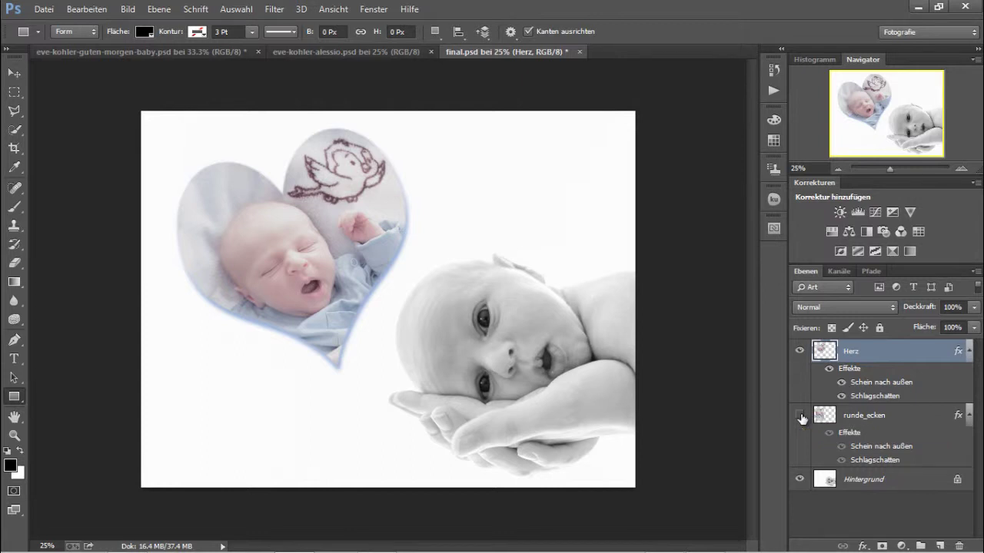
click(799, 415)
click(799, 351)
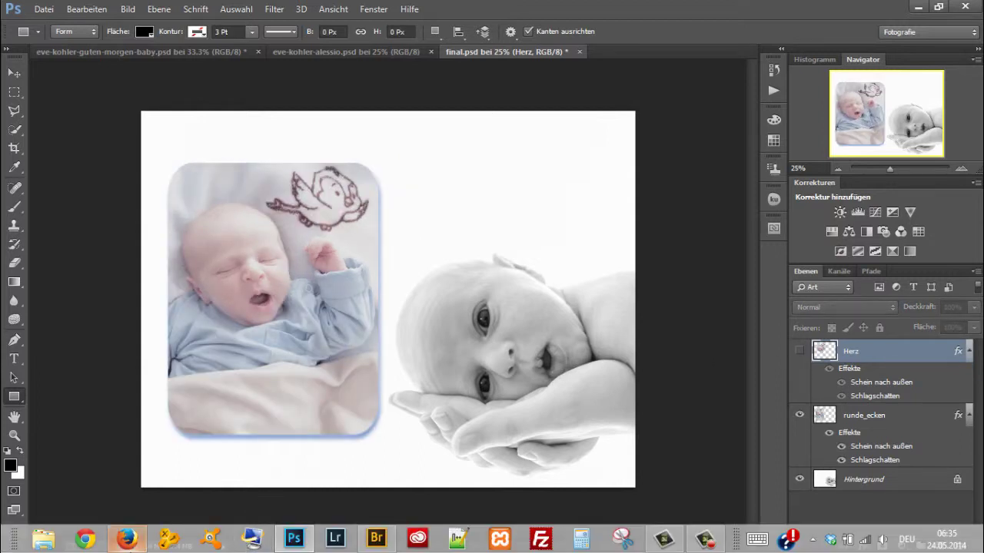
Reload the YouTube channel page in the browser, then return to Photoshop.
click(126, 541)
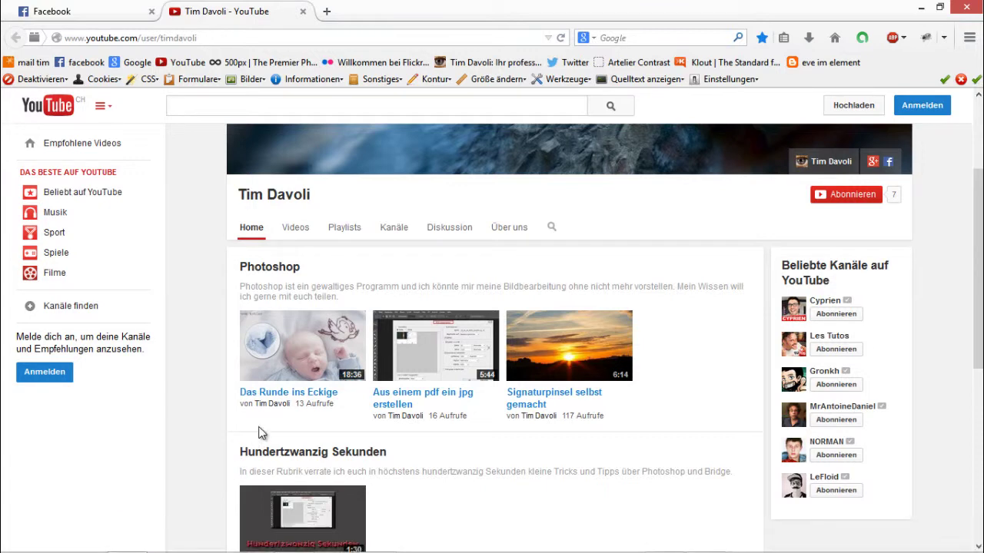
click(270, 404)
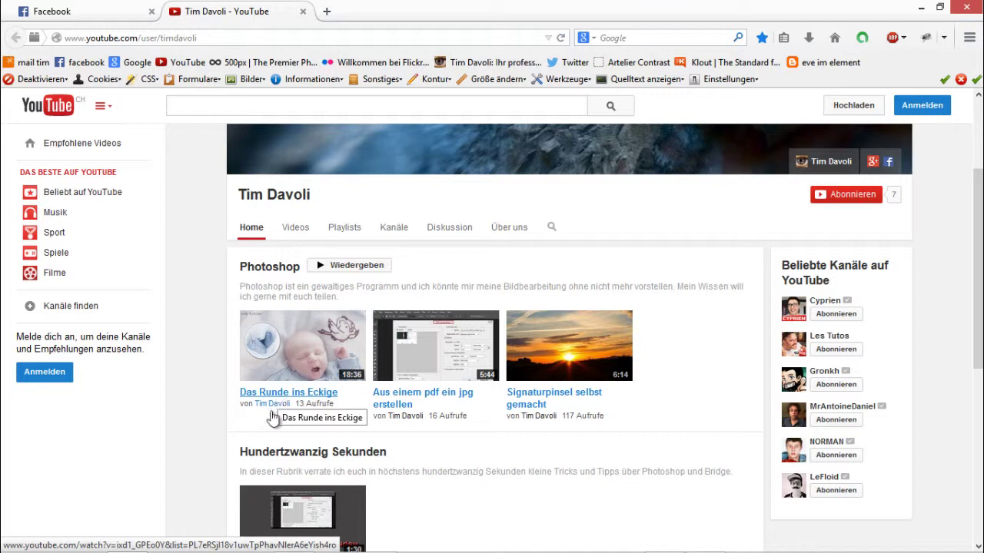
mouse_move(300, 545)
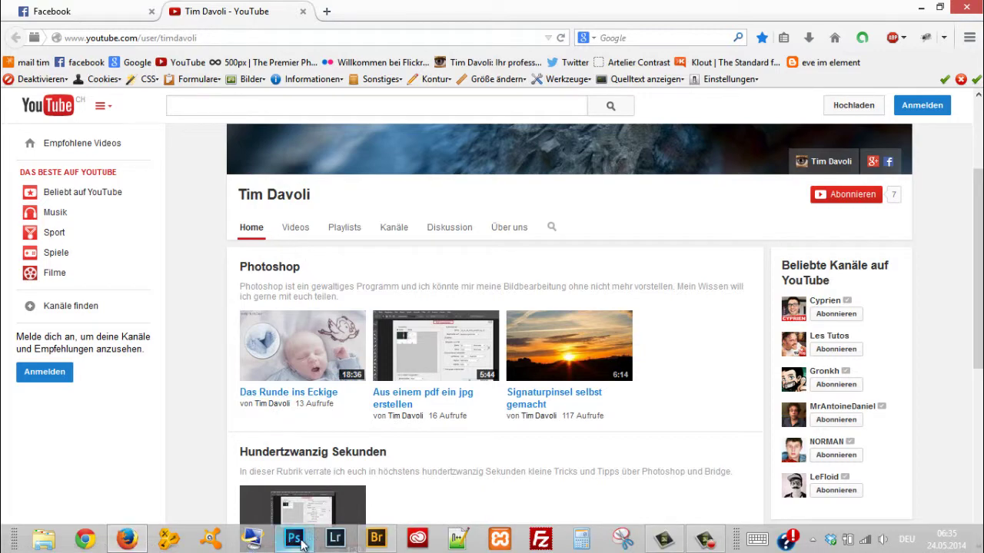
click(295, 541)
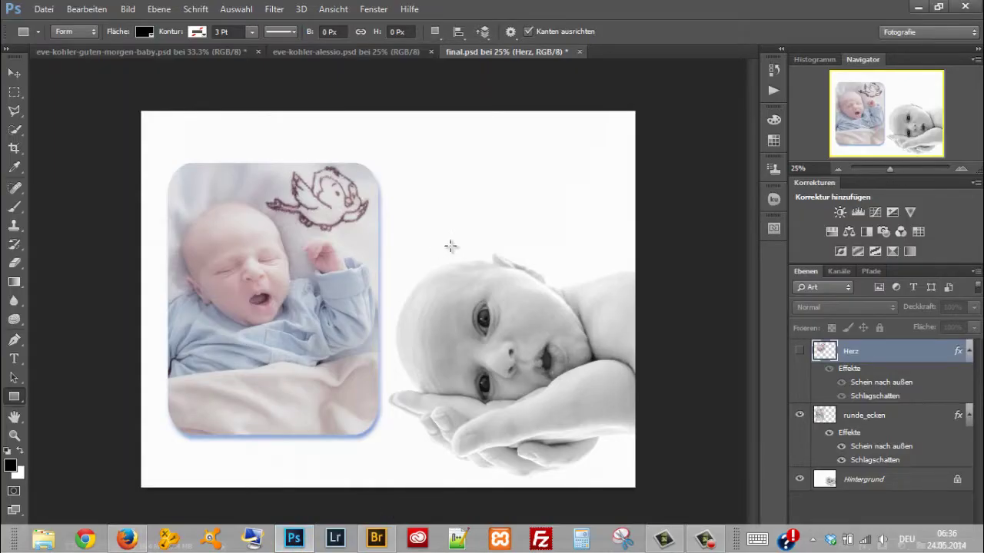
Close final.psd without saving and switch to the guten-morgen-baby colour photo.
click(579, 51)
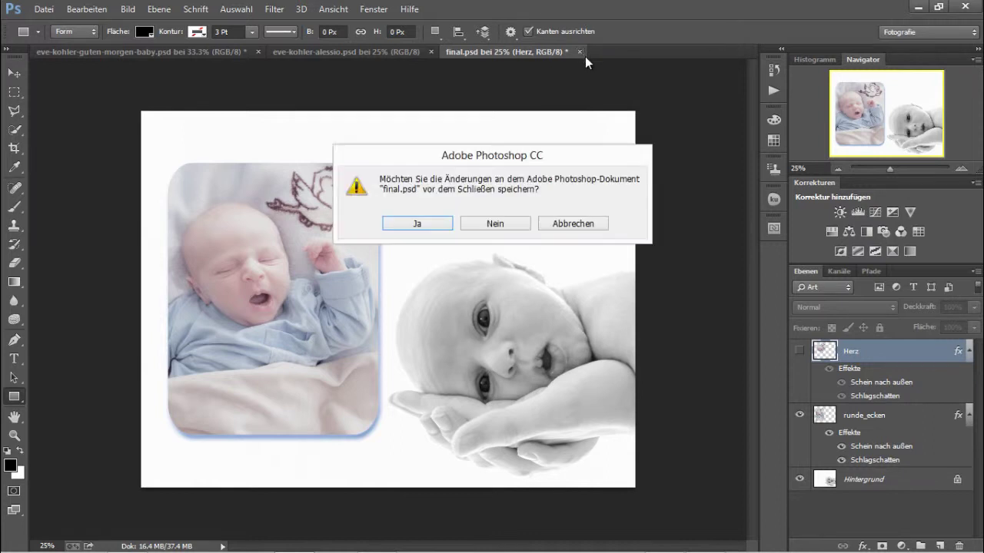
click(494, 224)
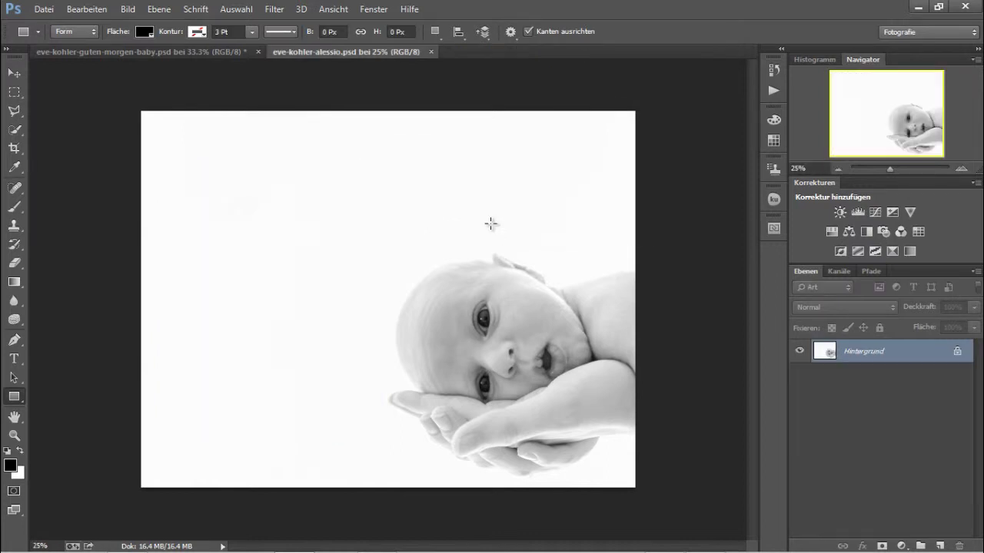
click(108, 52)
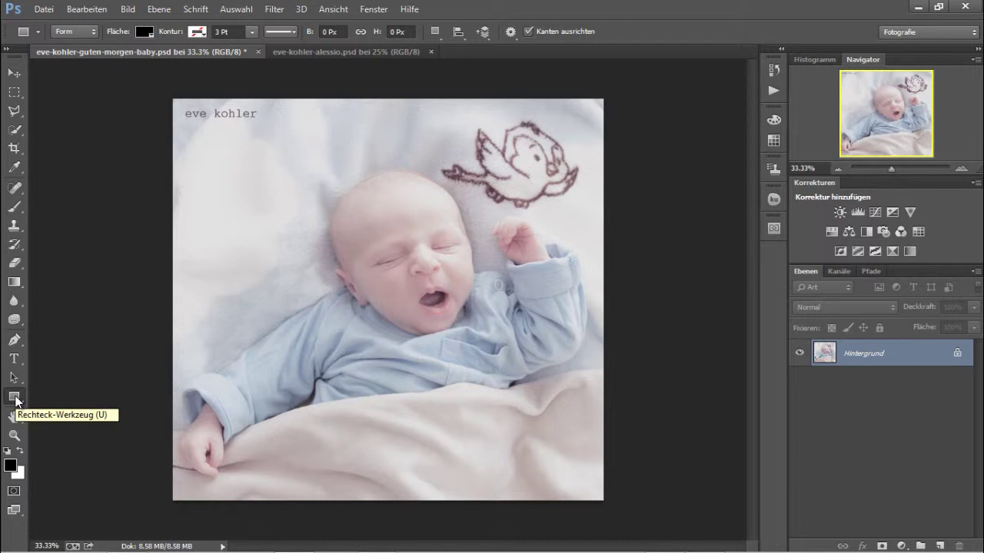
Select the Custom Shape tool (Eigene-Form-Werkzeug) and set its mode to Pixels.
click(15, 397)
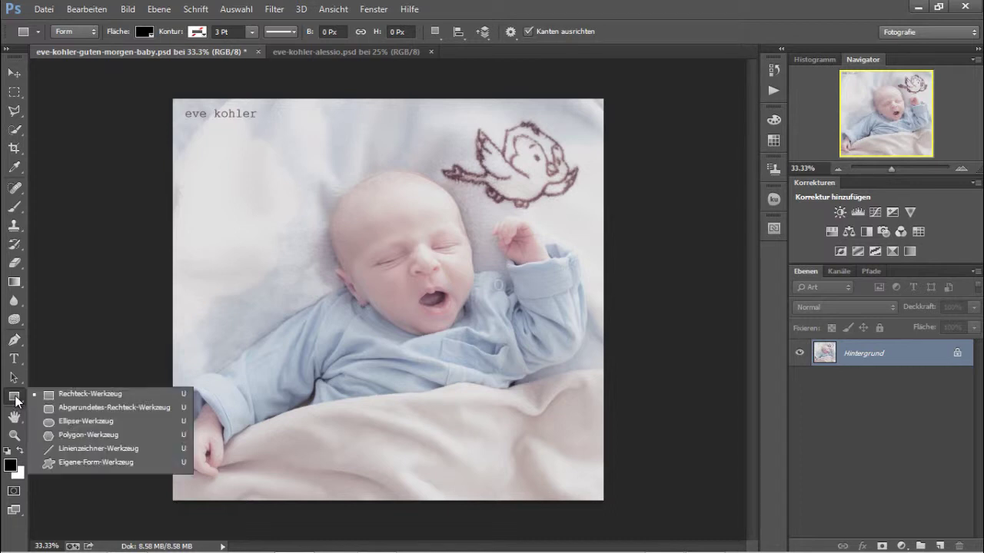
click(143, 464)
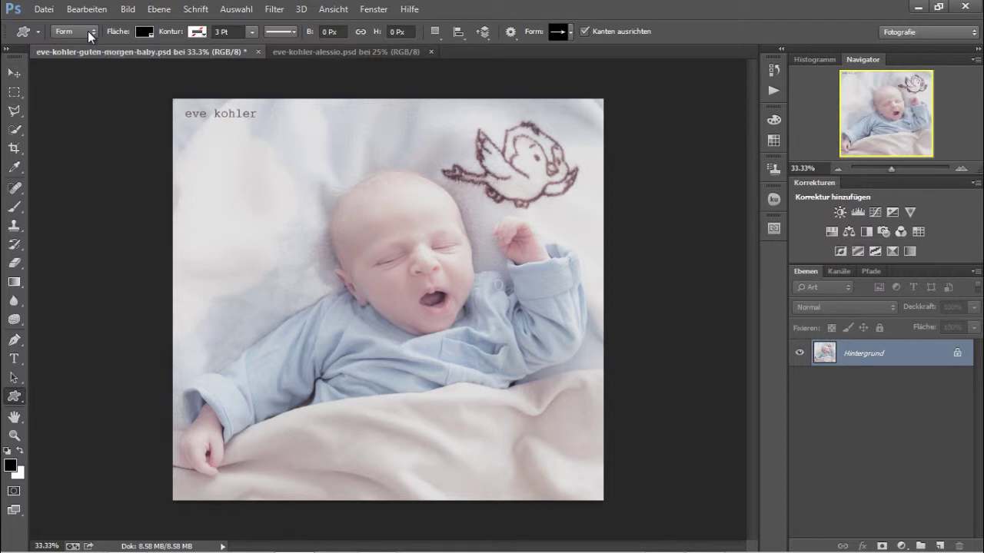
click(88, 30)
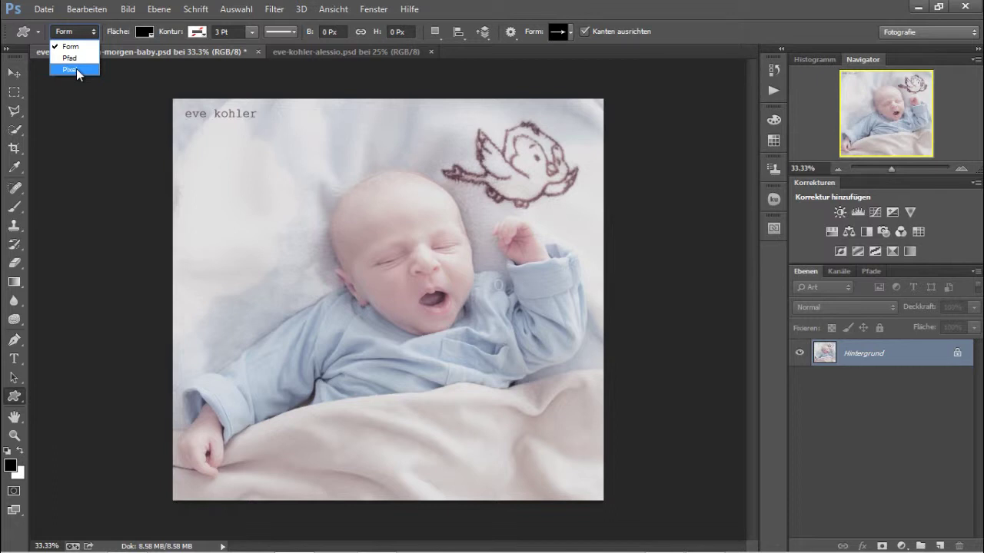
click(76, 68)
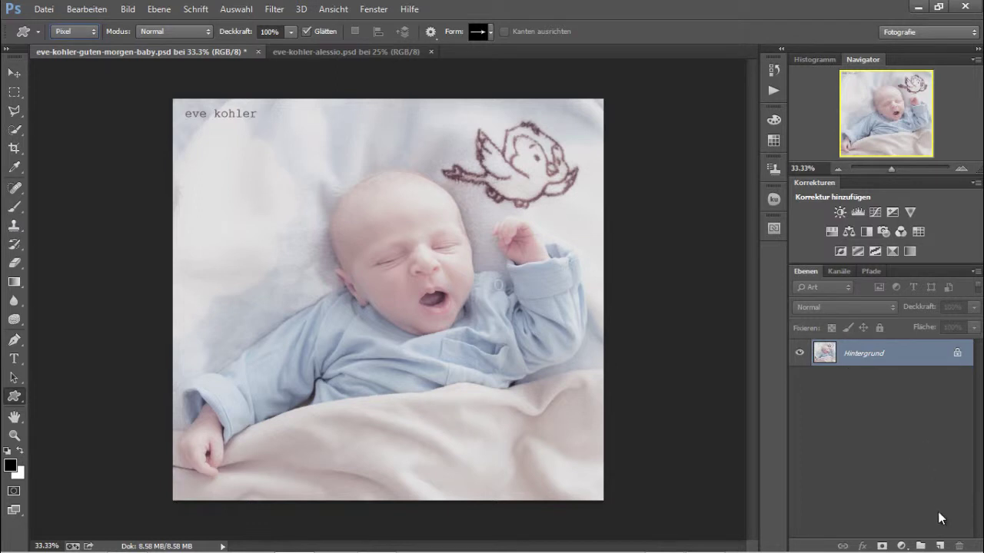
Create a new layer and rename it abgerundete_ecken.
click(939, 545)
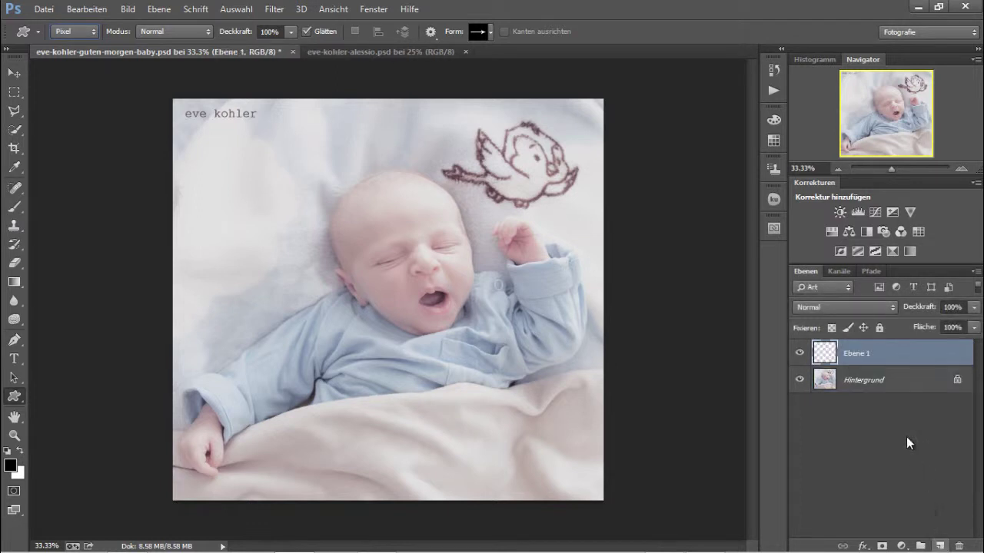
double_click(859, 355)
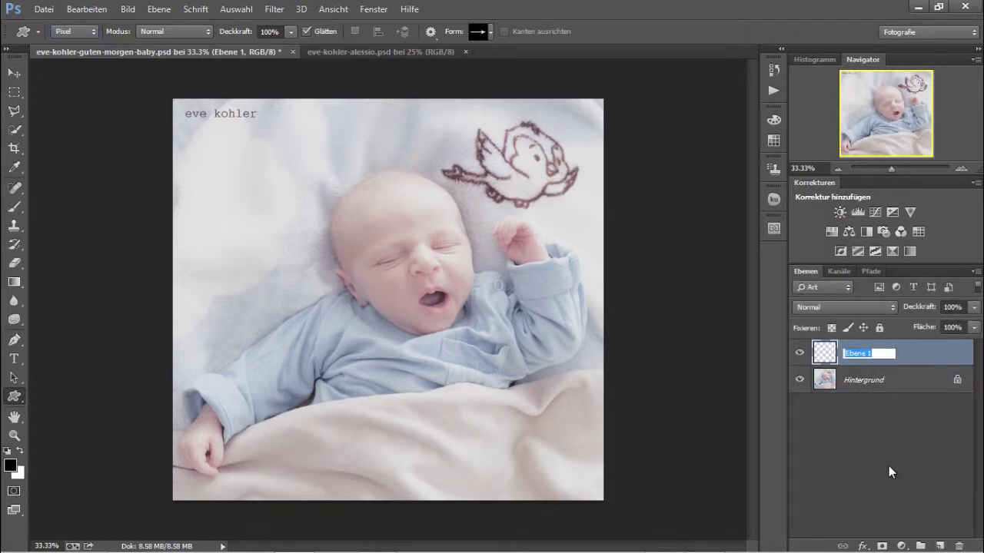
text(abgeru)
text(ndete_ec)
text(ken)
key(Return)
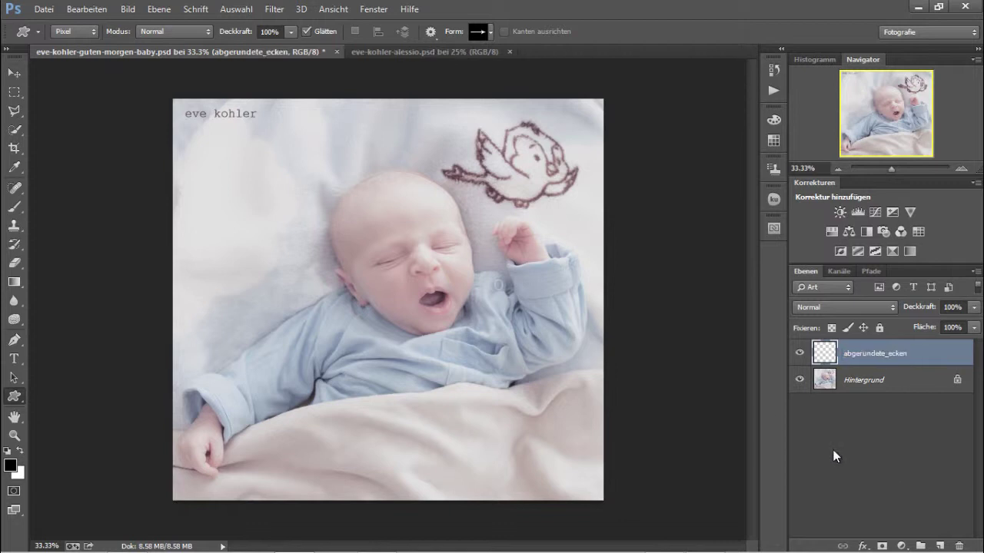
Replace the custom shapes with the Formen set and pick the rounded-square shape.
click(492, 32)
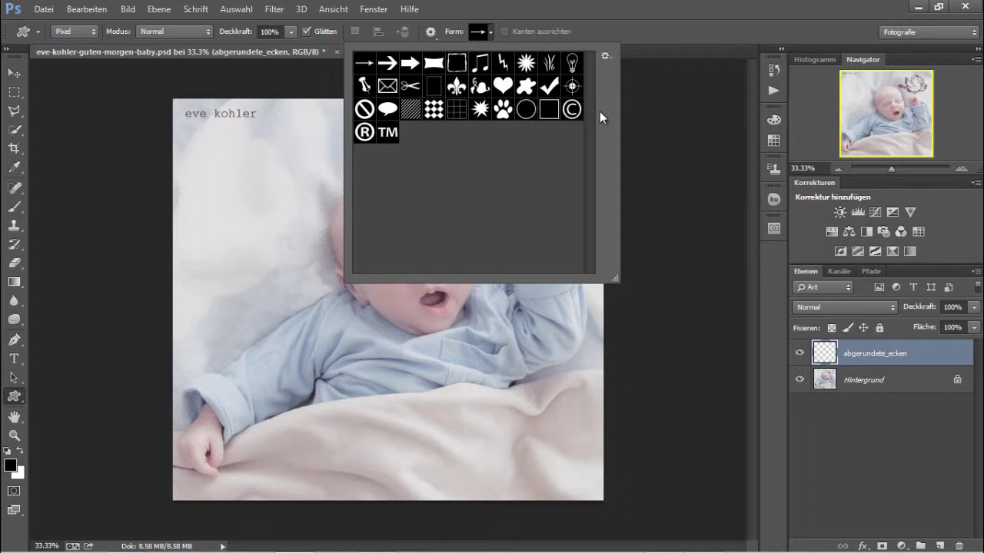
click(605, 57)
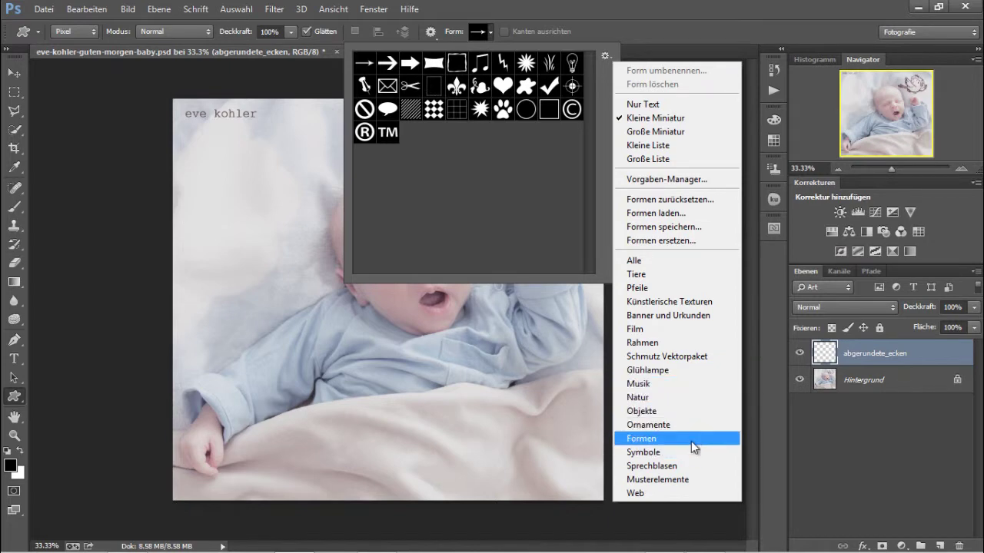
click(691, 440)
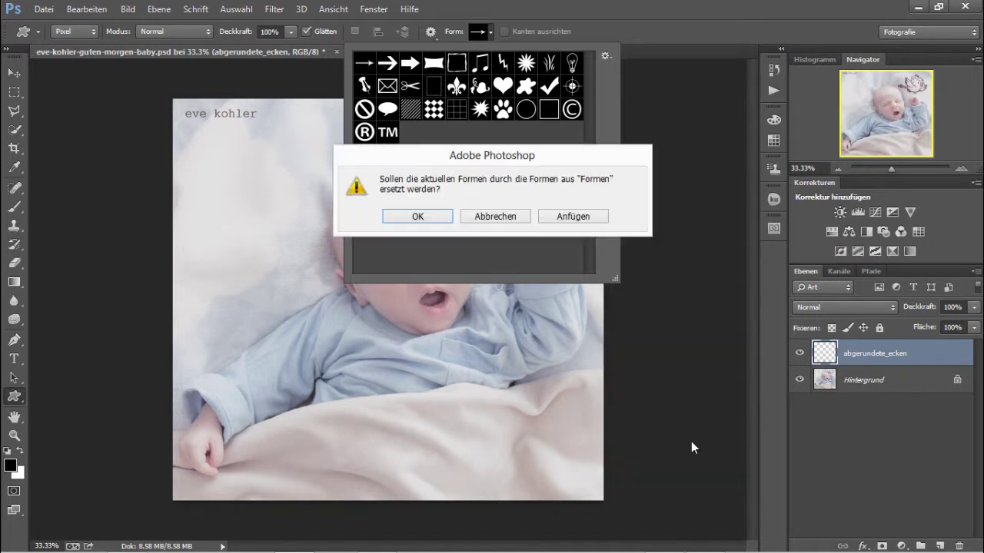
click(401, 215)
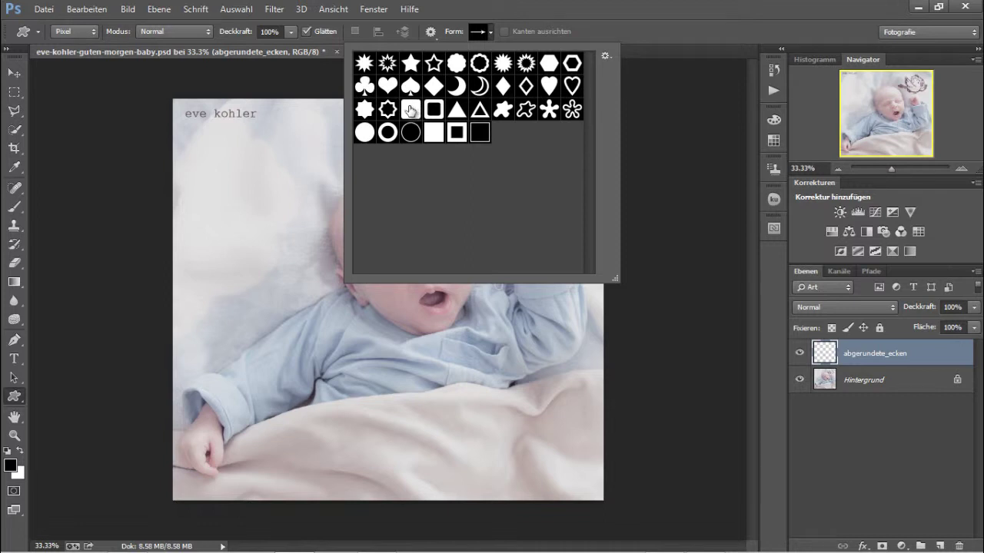
click(411, 111)
click(659, 20)
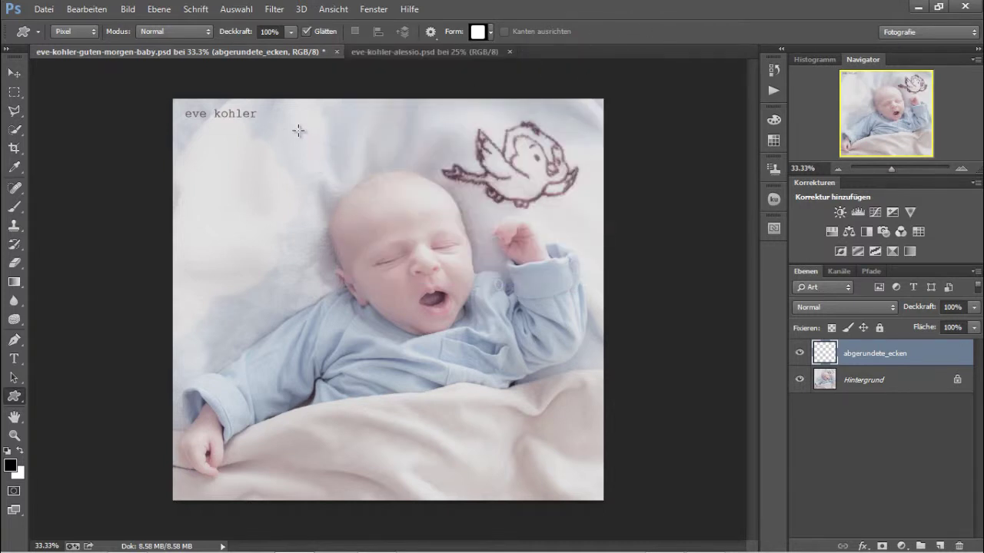
Draw a black rounded rectangle, about 9.52 × 12.90 cm, over the photo's right side.
mouse_move(298, 131)
mouse_down()
mouse_move(551, 422)
mouse_move(550, 475)
mouse_move(574, 449)
mouse_move(585, 467)
mouse_up()
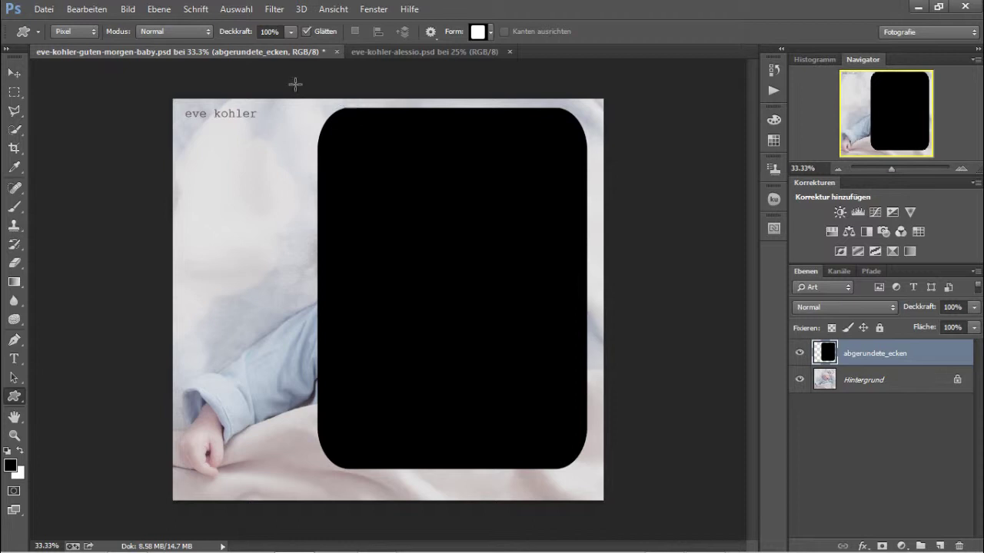
Select the black rounded rectangle by colour, then delete the abgerundete_ecken layer.
click(15, 134)
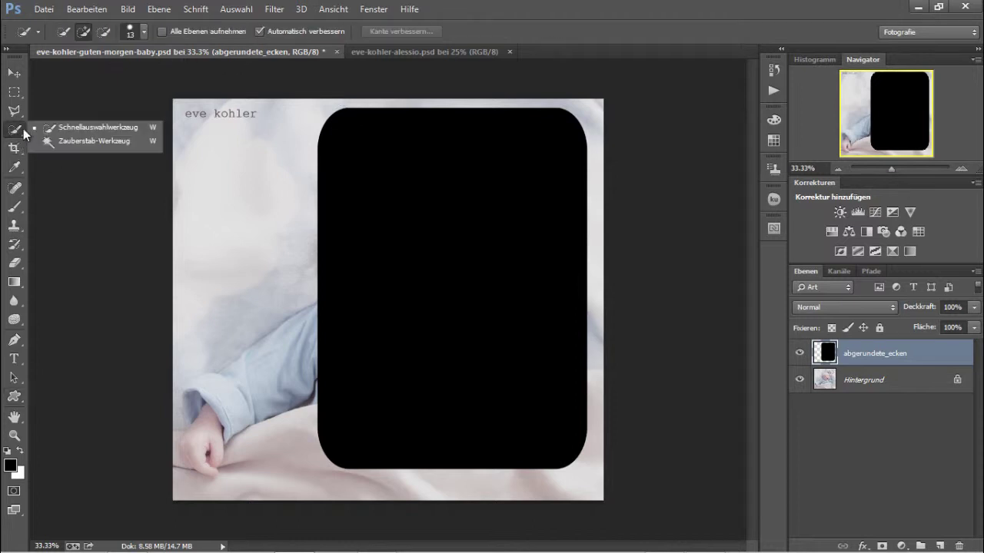
click(79, 145)
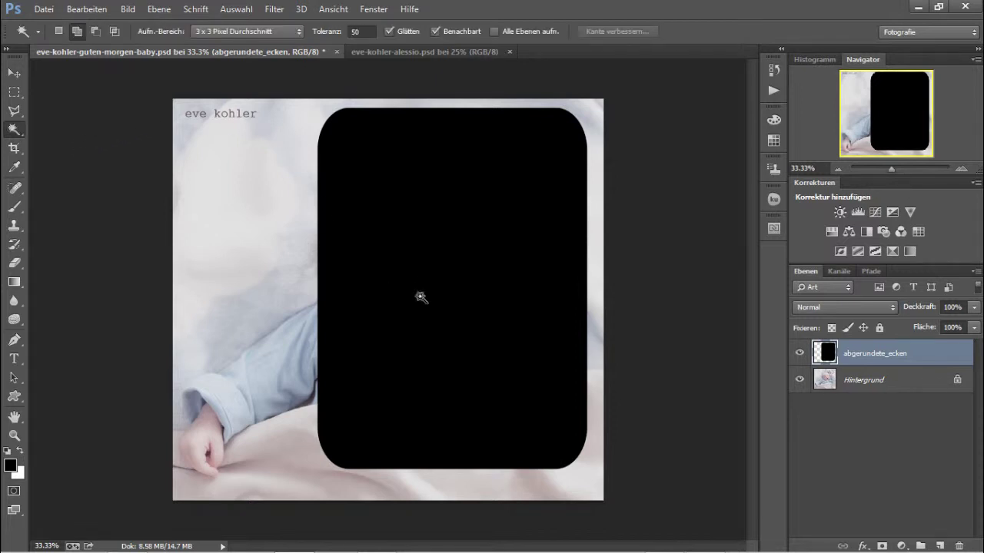
click(447, 294)
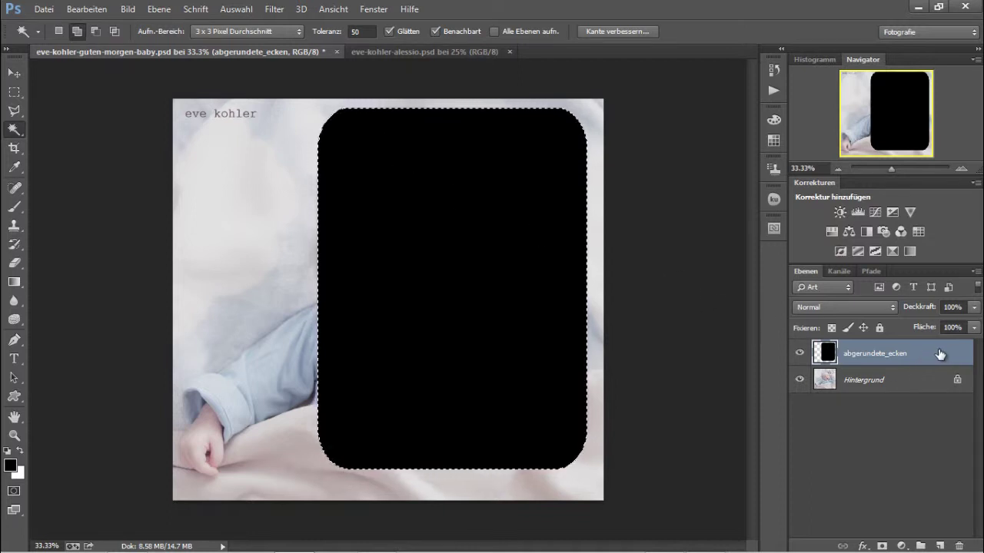
drag(940, 353, 960, 533)
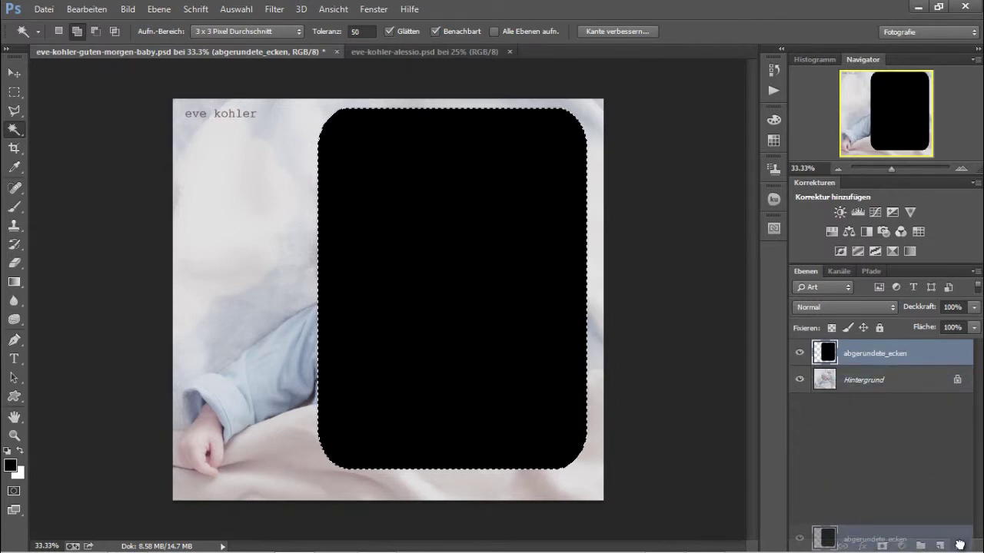
drag(959, 544, 959, 545)
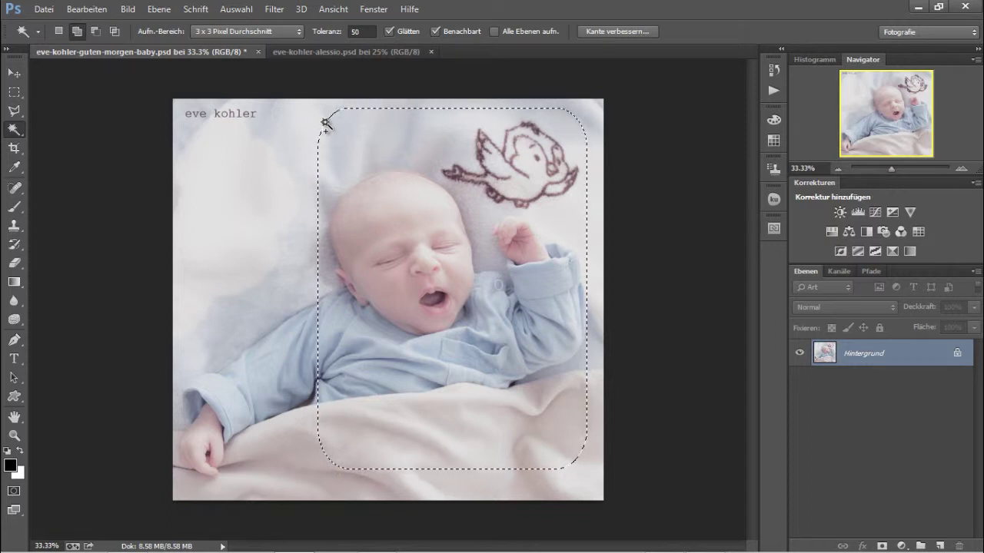
Tile the documents 2-up vertical and drag the selected baby region into the B&W alessio image.
click(373, 9)
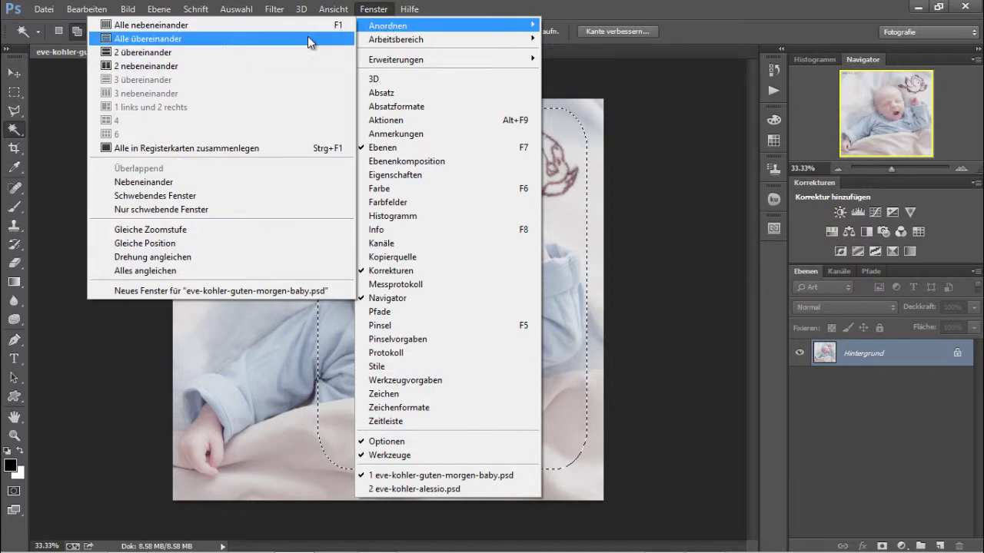
mouse_move(415, 25)
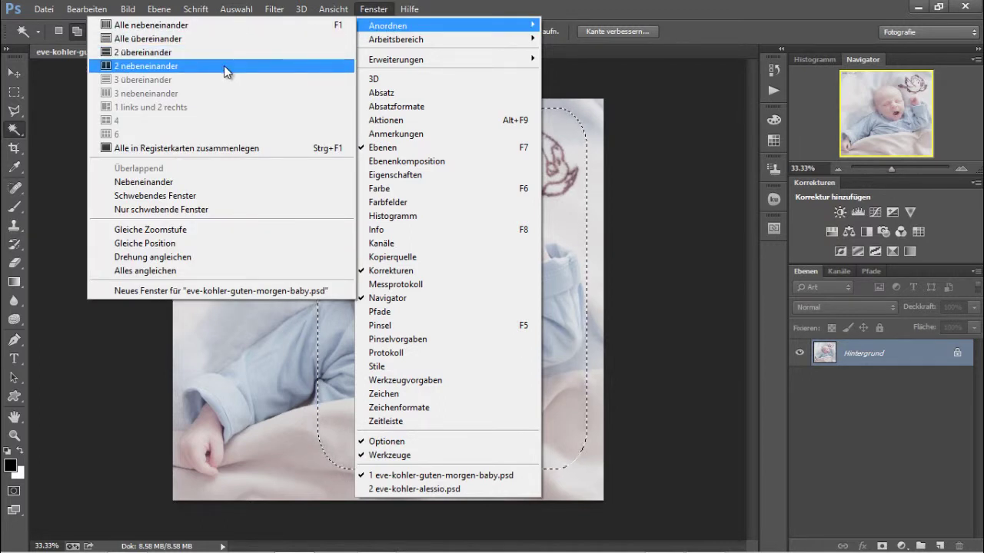
click(226, 66)
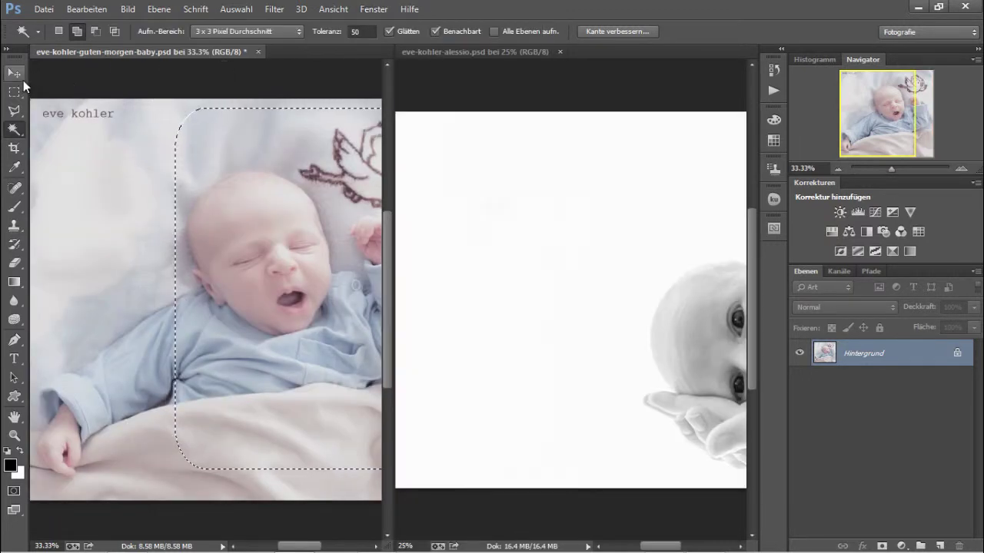
click(18, 74)
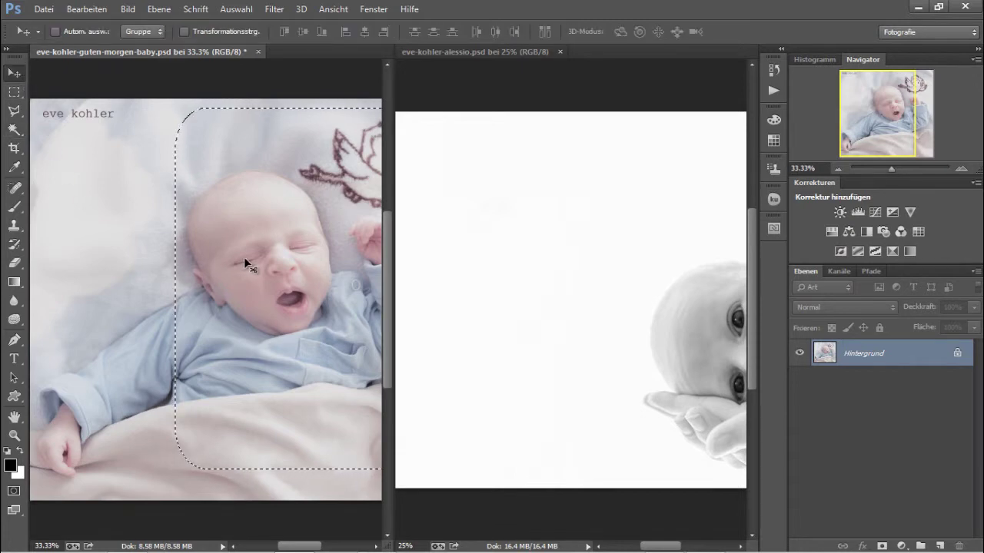
mouse_move(244, 279)
mouse_down()
mouse_move(524, 321)
mouse_move(559, 313)
mouse_up()
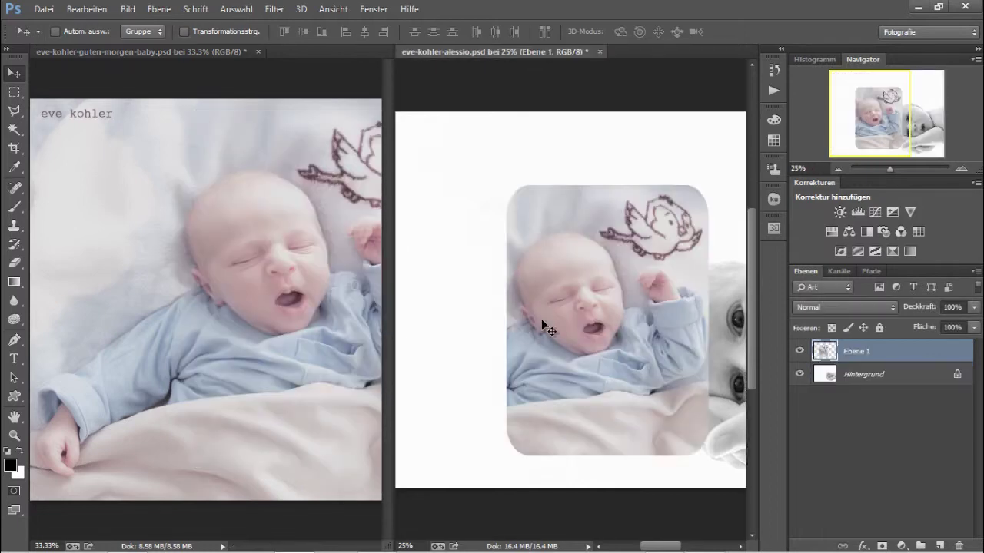
Close the colour baby document without saving and shift the framed photo up and left.
click(258, 50)
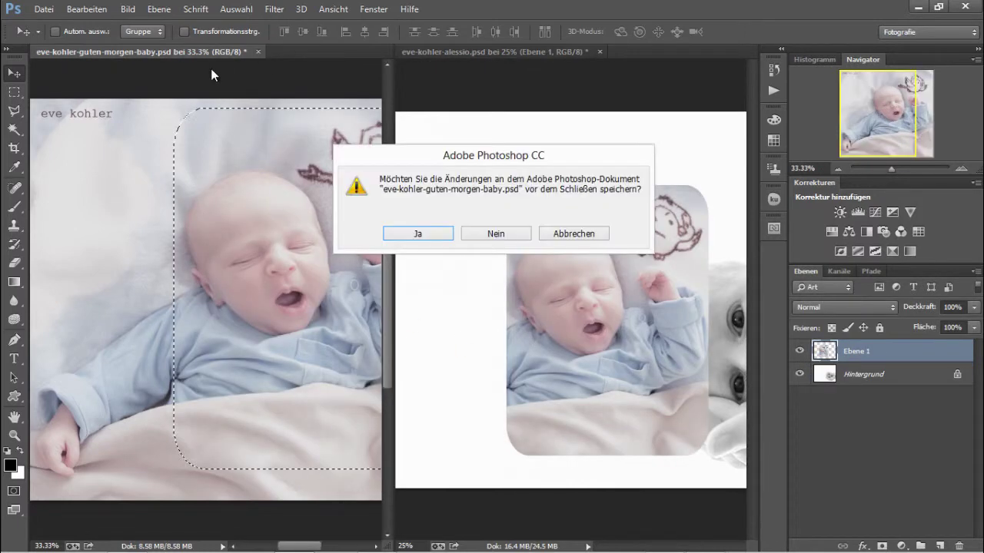
click(501, 230)
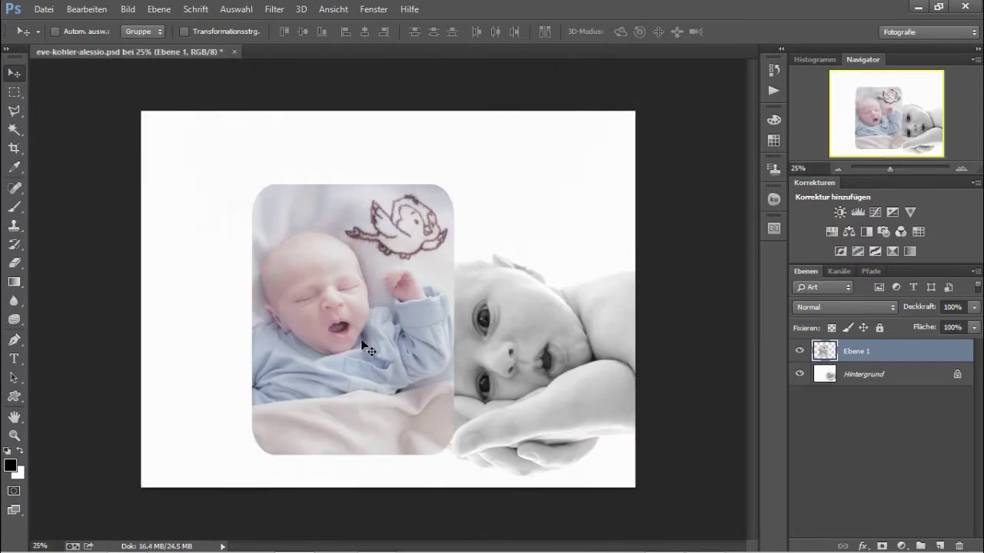
mouse_move(364, 336)
mouse_down()
mouse_move(280, 295)
mouse_move(291, 298)
mouse_up()
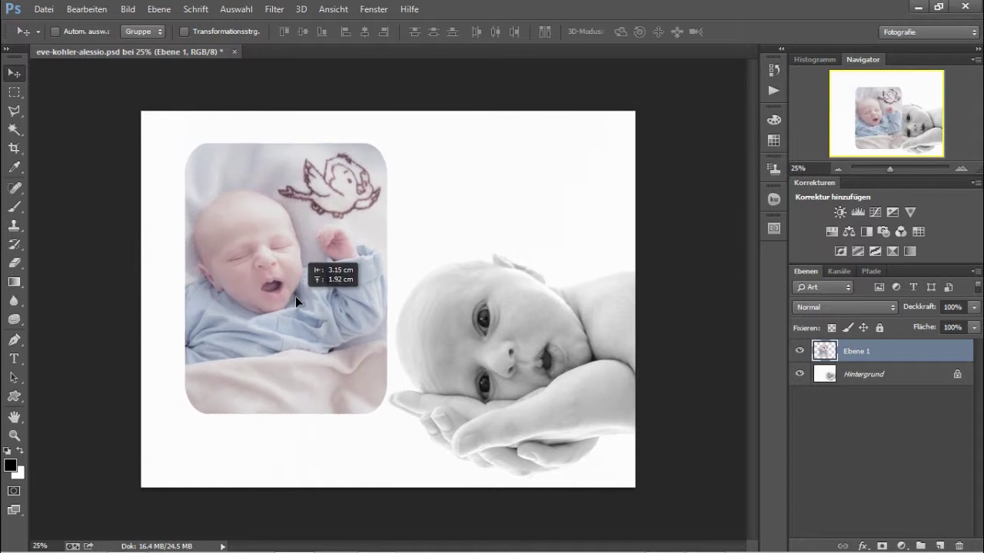
drag(291, 299, 287, 295)
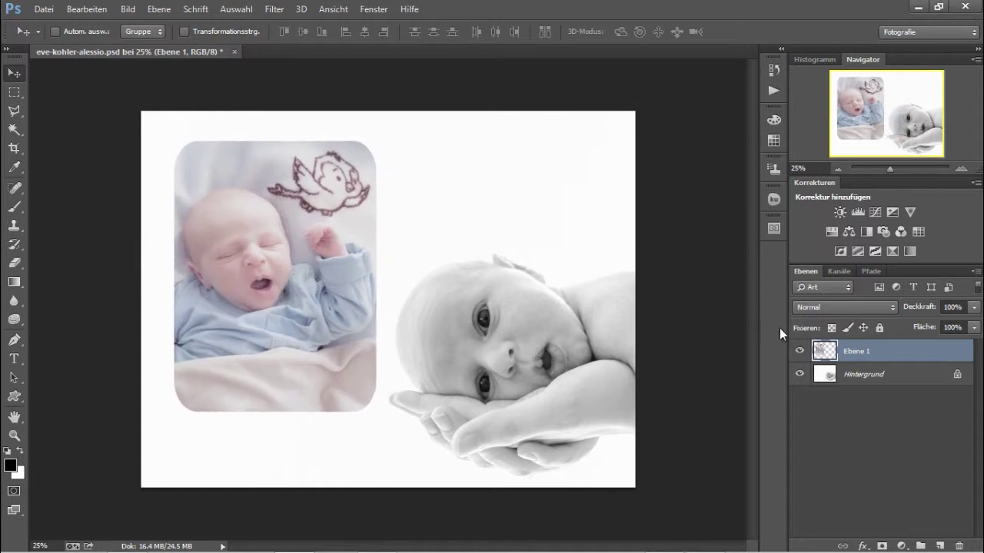
Rename the Ebene 1 layer to abgerundete_ecken.
double_click(858, 352)
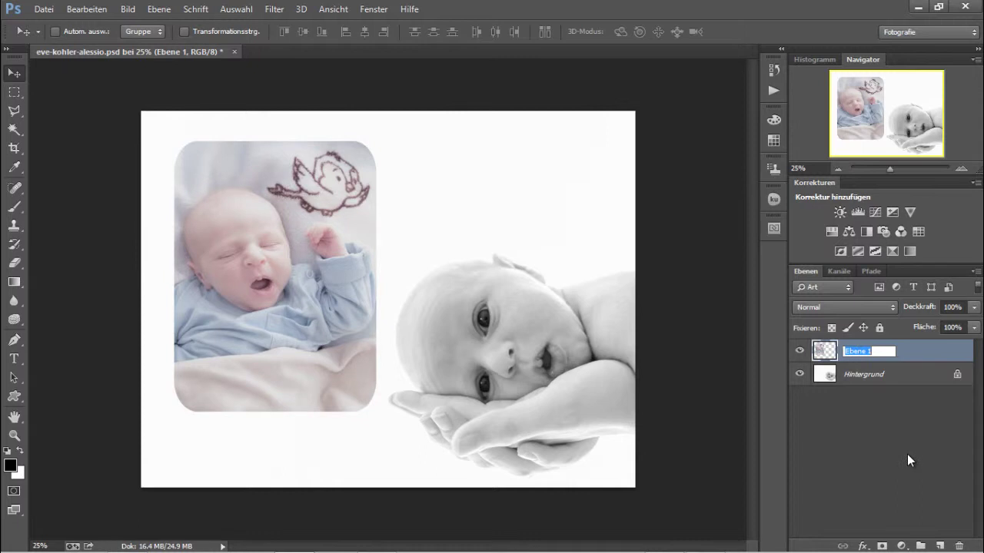
text(abgerundet)
text(e_eck)
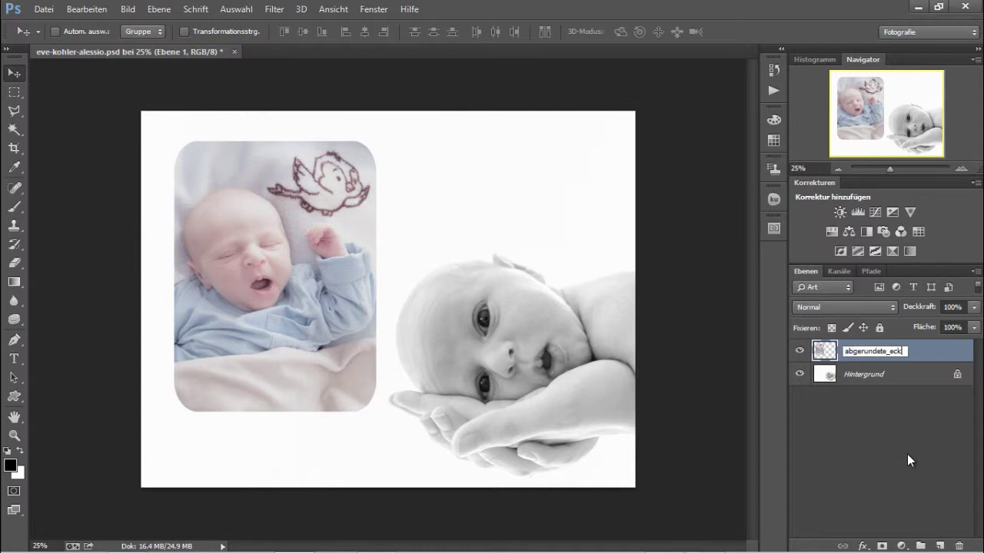
text(e)
text(n)
key(Return)
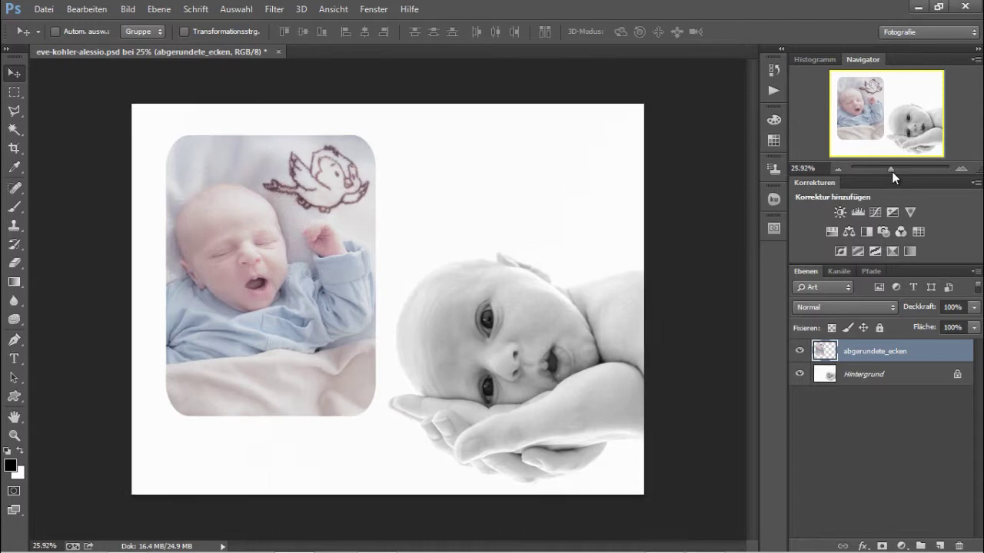
Zoom to about 64% in the Navigator and pan to the framed photo's lower edge.
drag(891, 171, 897, 171)
drag(885, 117, 874, 130)
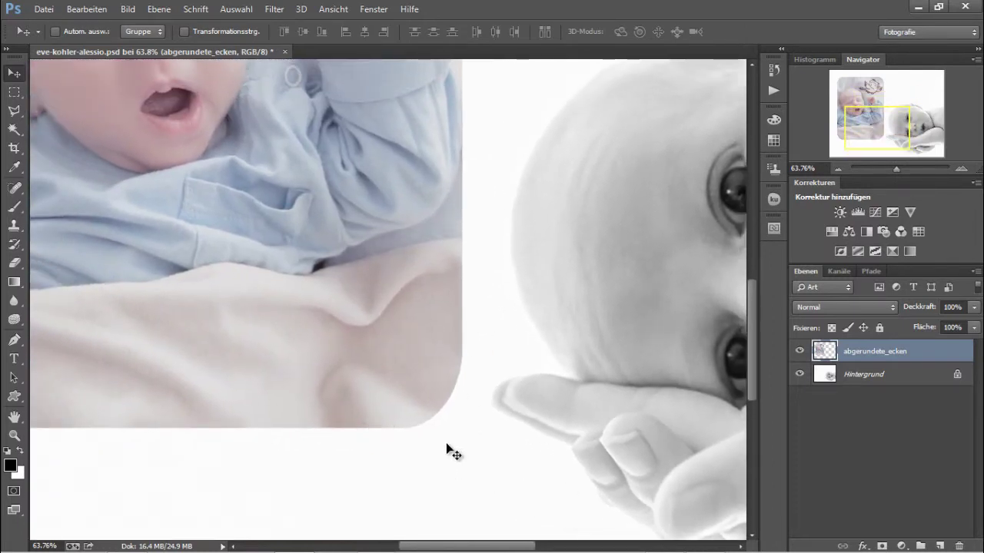
Add a Schlagschatten drop shadow with a 126° angle and 14 px distance.
click(864, 546)
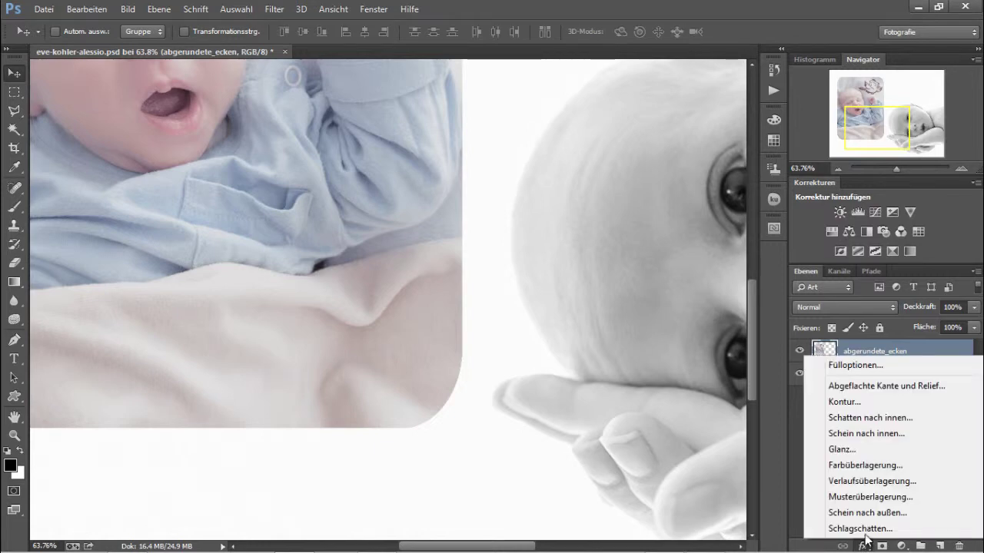
click(865, 530)
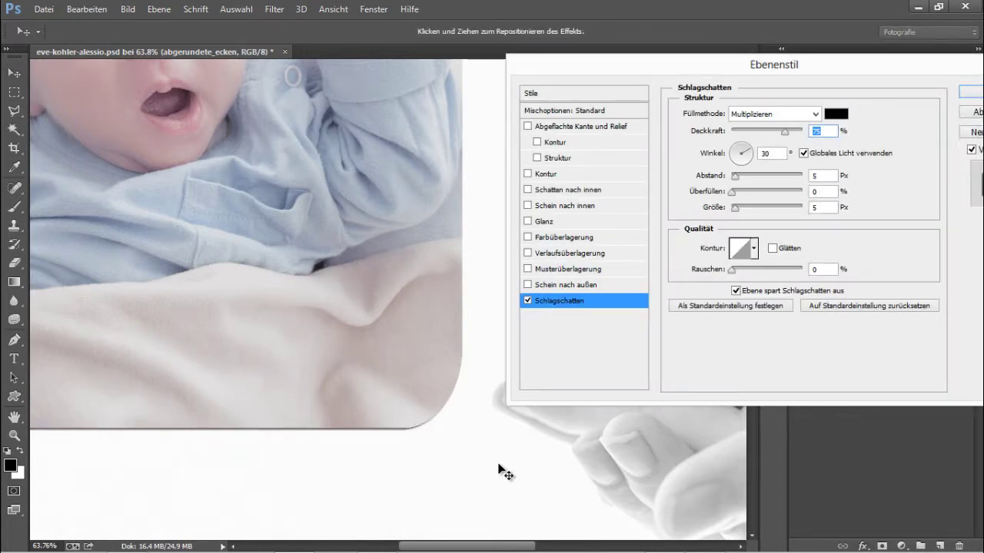
click(738, 150)
drag(739, 151, 739, 208)
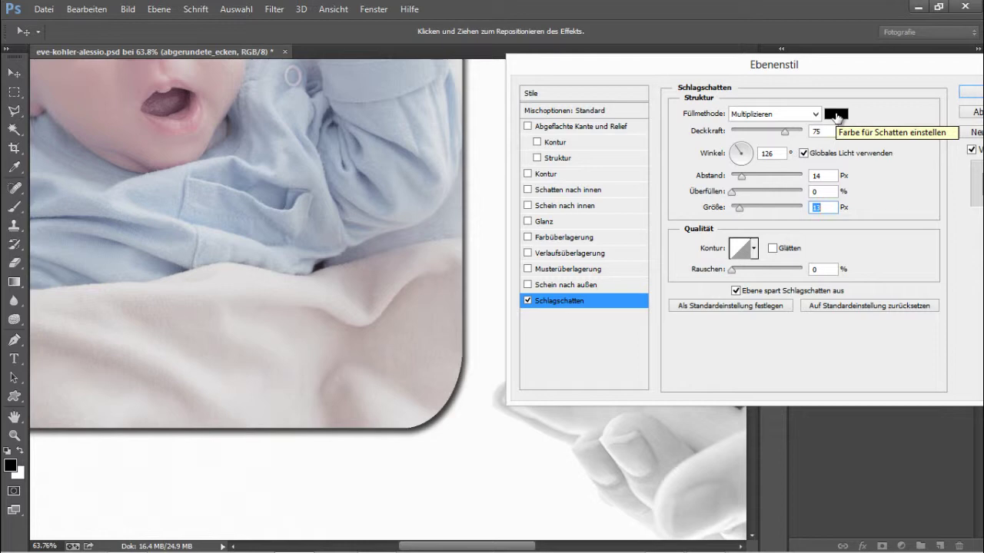
Change the drop shadow colour to medium blue #568bce.
click(836, 115)
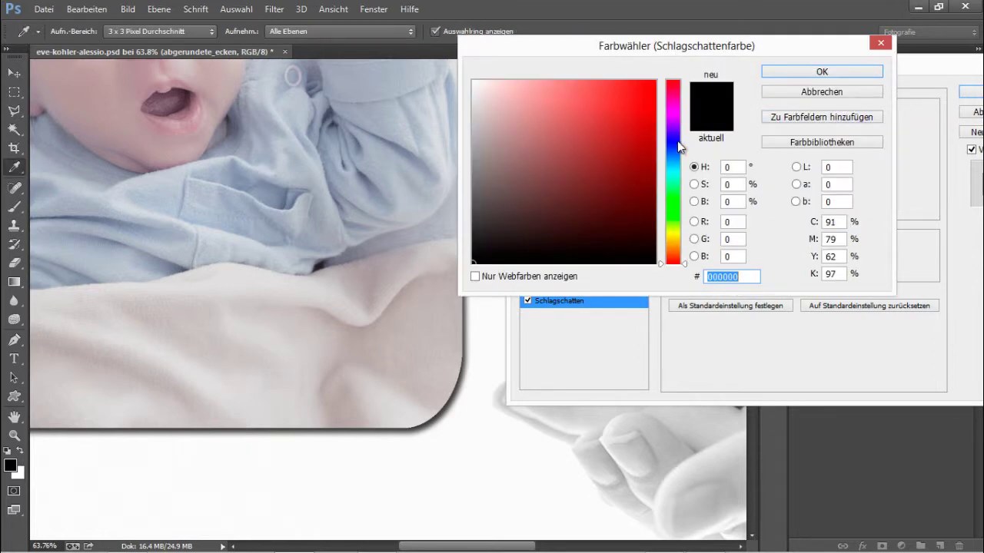
drag(677, 146, 674, 156)
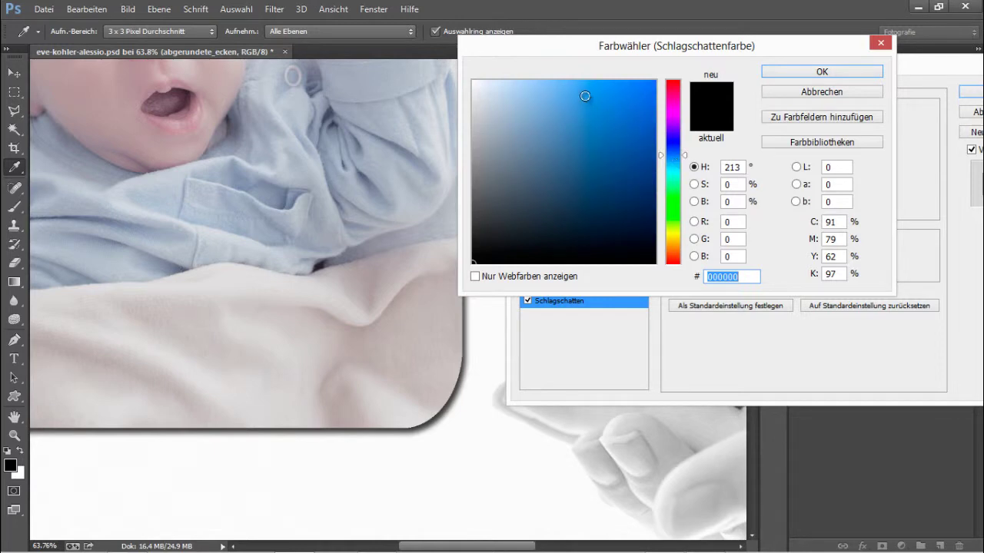
click(584, 87)
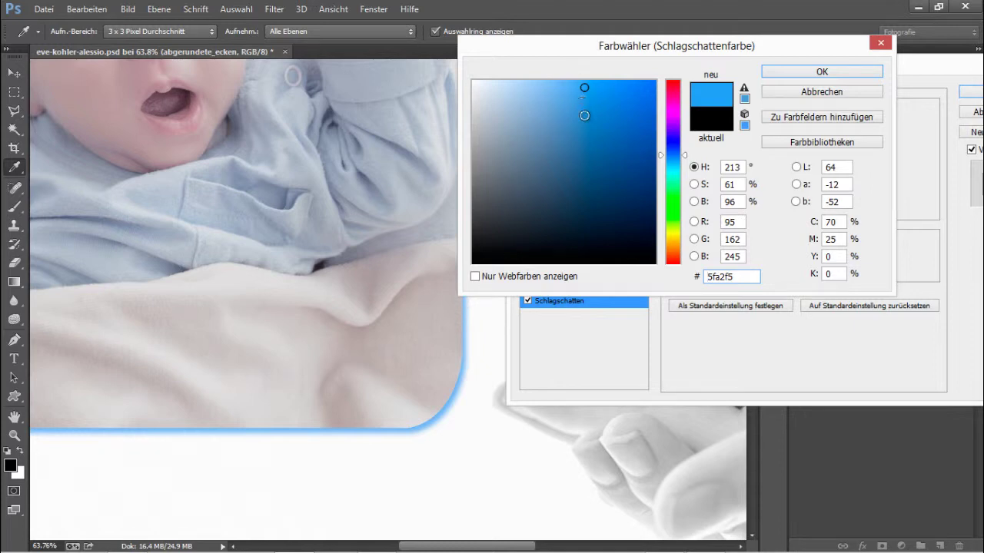
click(580, 116)
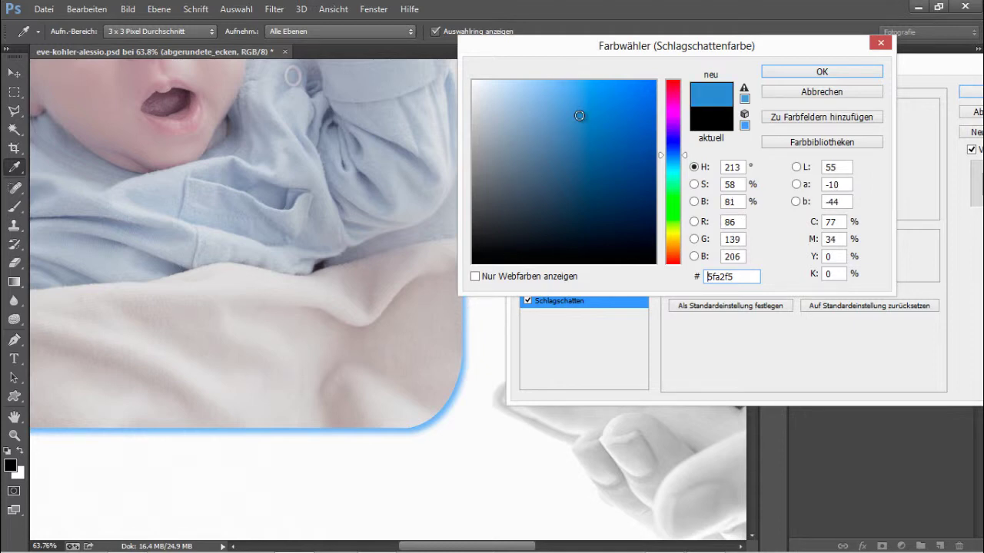
click(778, 76)
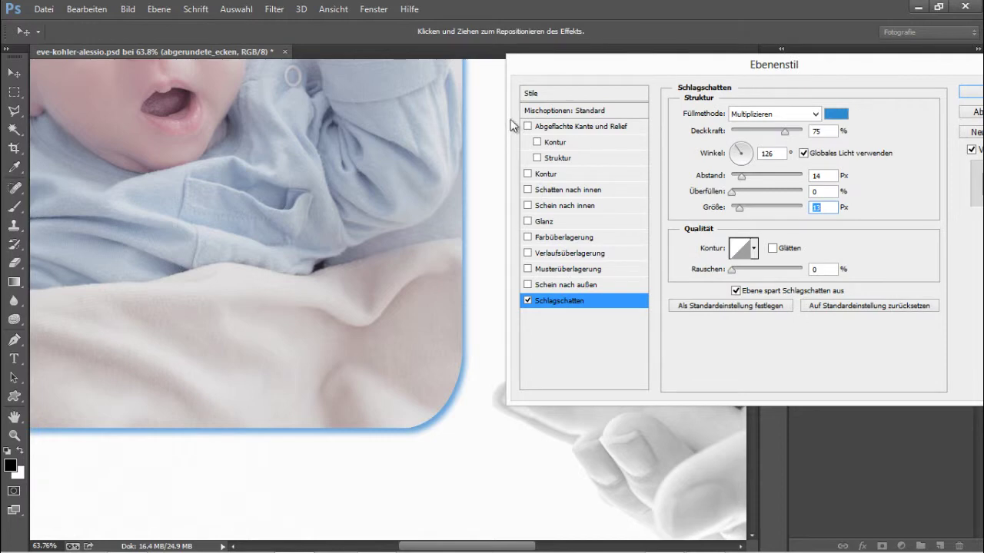
Add a 16 px Schein nach außen glow to abgerundete_ecken, keeping its blue drop shadow.
click(557, 292)
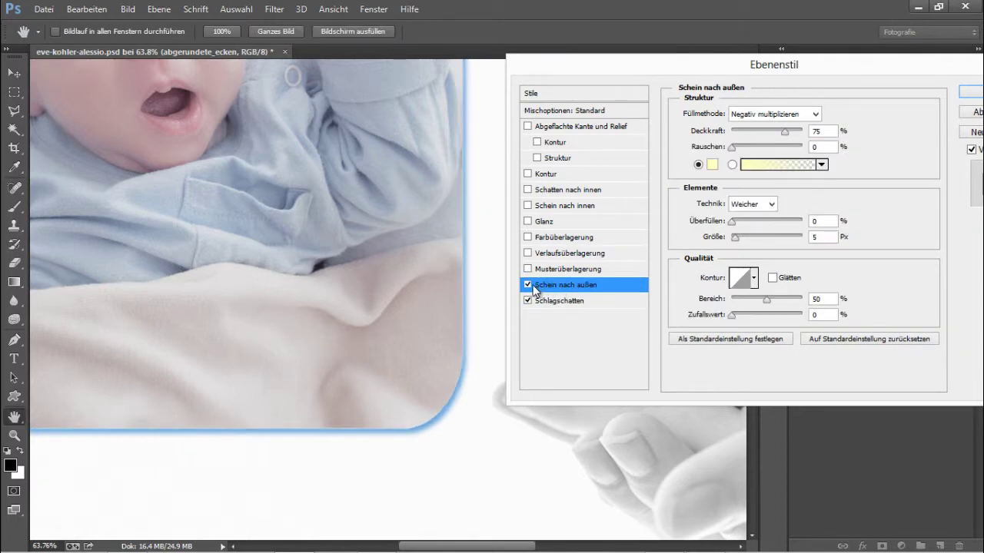
click(527, 286)
click(528, 287)
drag(737, 241, 742, 241)
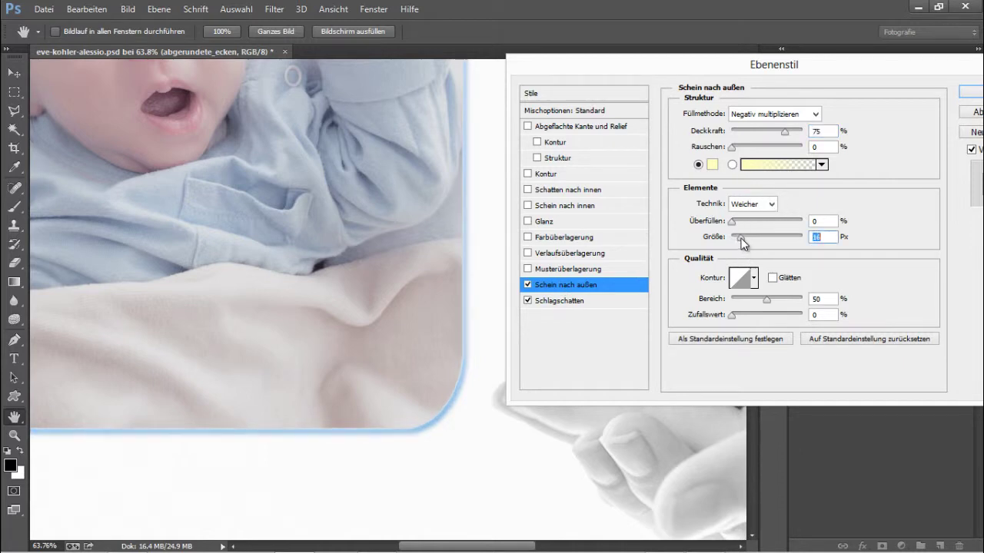
click(965, 92)
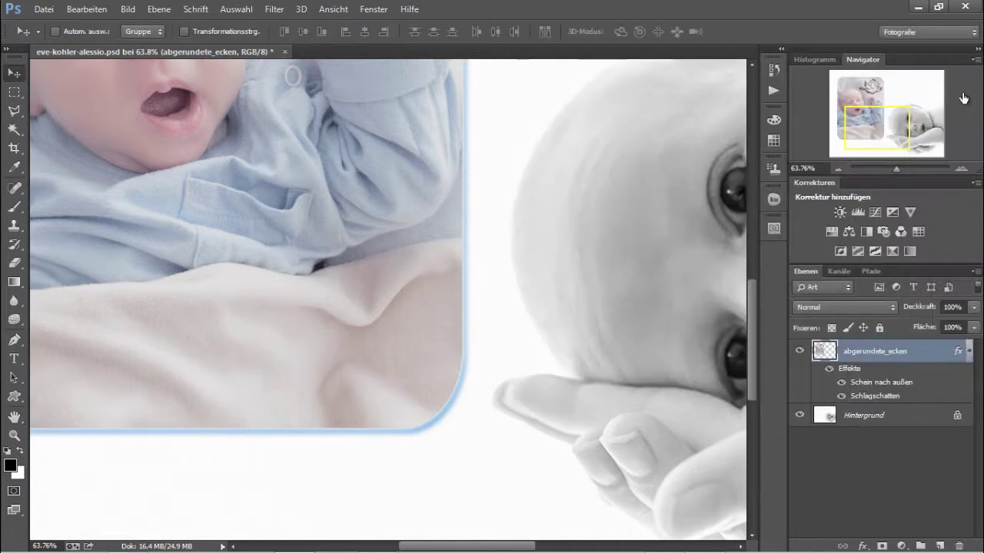
Toggle the layer's glow and shadow effects off and on to compare, then zoom out to the whole collage.
click(829, 370)
click(829, 369)
click(830, 370)
click(831, 371)
drag(897, 167, 891, 167)
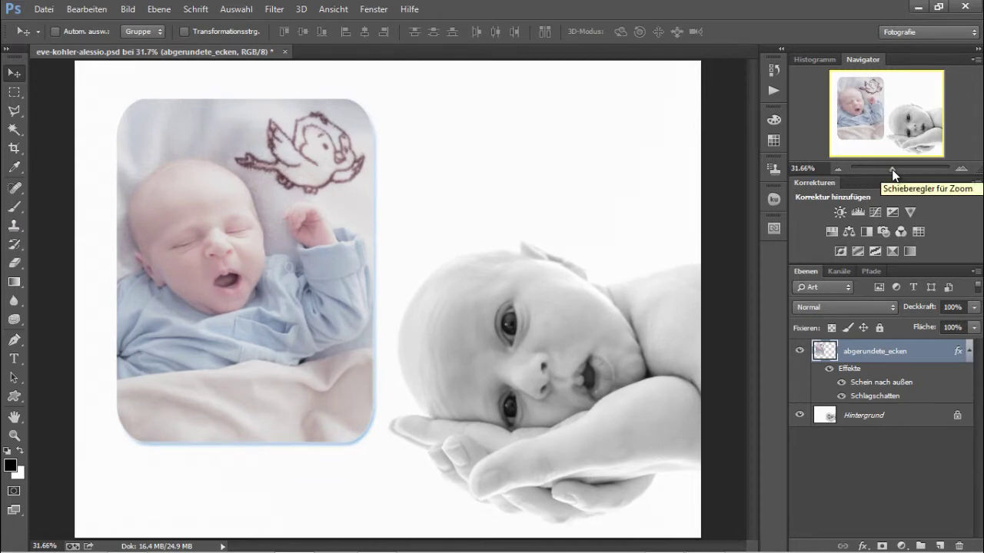
Use Speichern unter to save the document as 'final' in the Desktop folder.
click(44, 10)
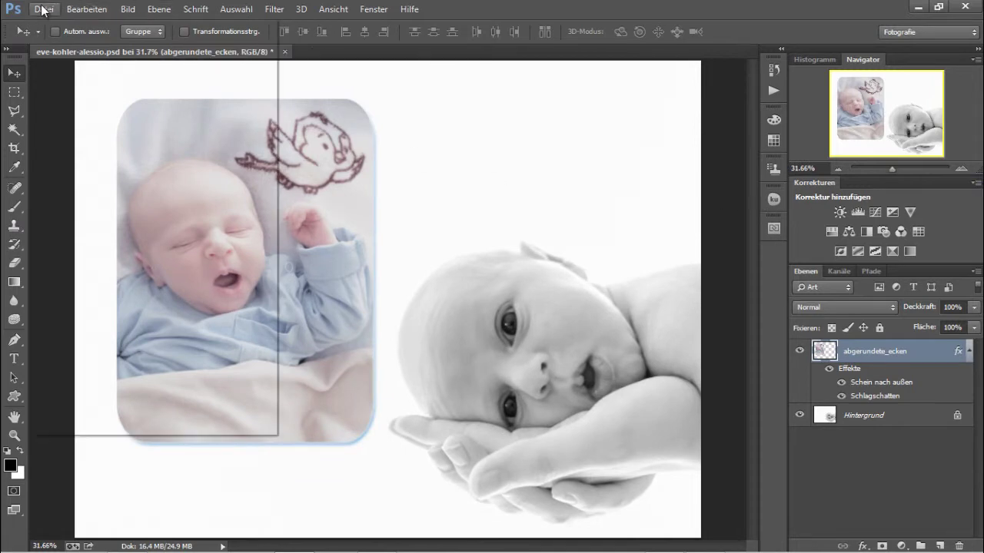
click(93, 183)
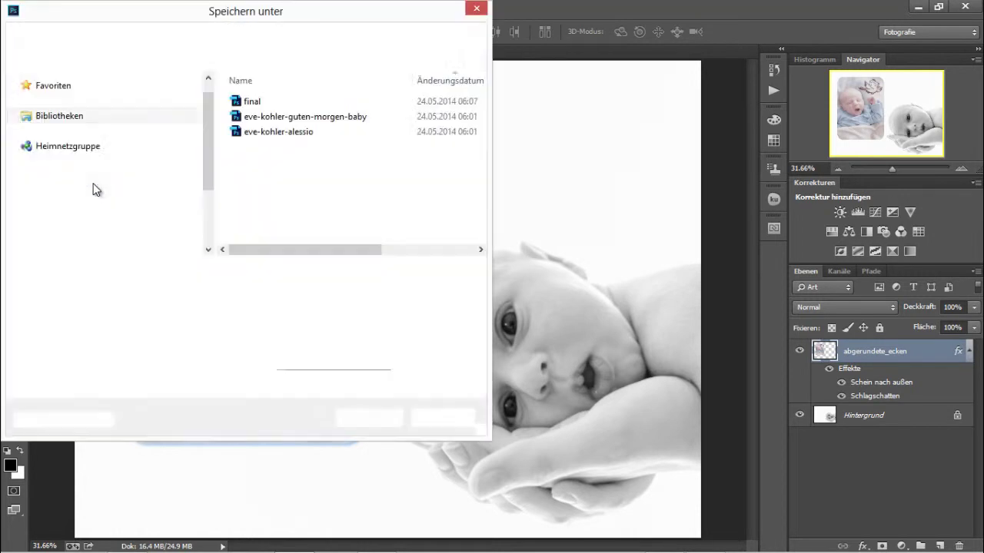
drag(219, 17, 394, 26)
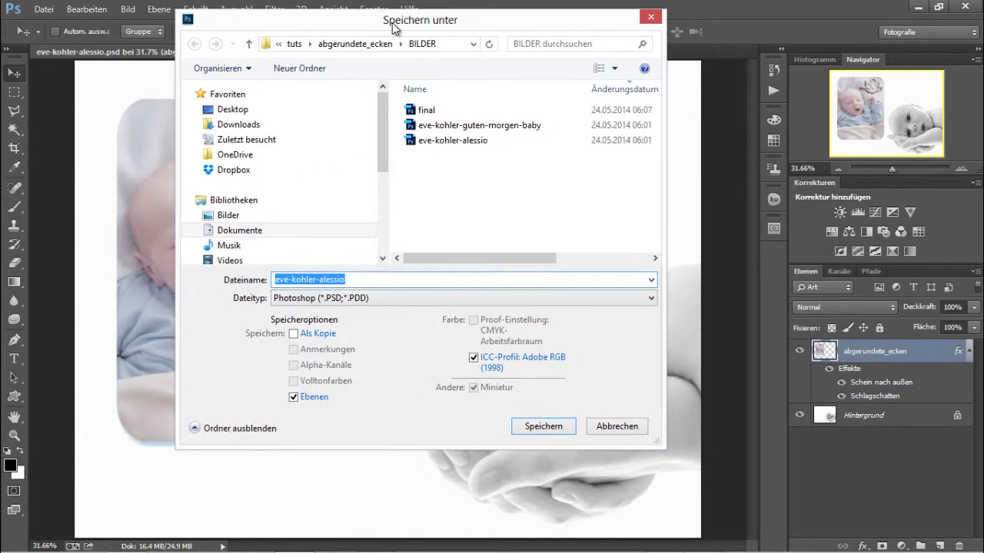
click(243, 112)
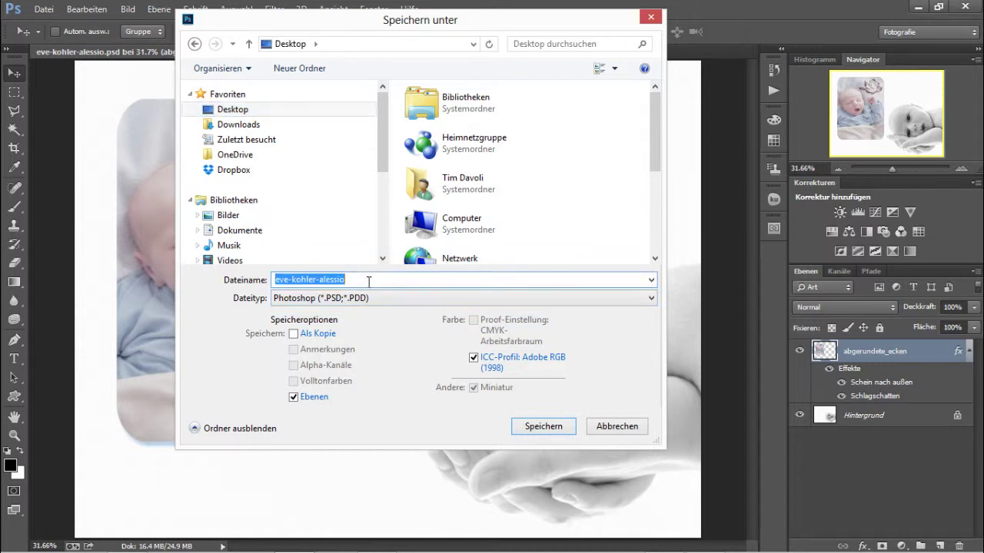
text(final)
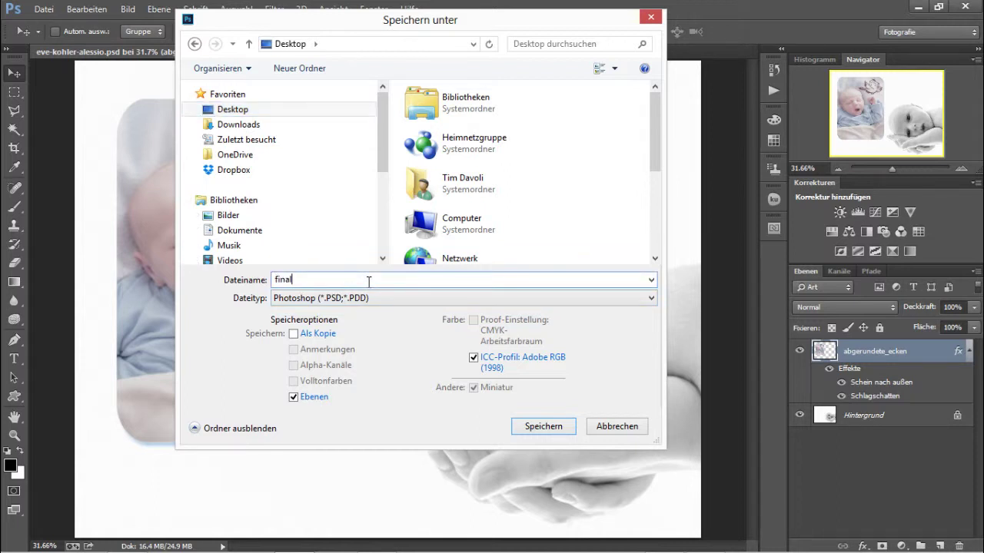
key(Return)
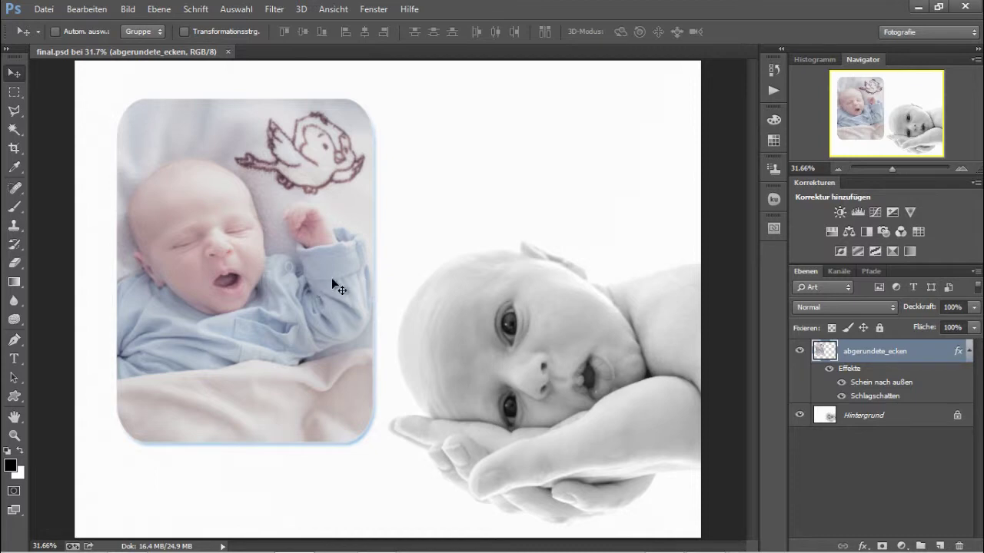
Hide abgerundete_ecken and reopen eve-kohler-guten-morgen-baby.psd from the recent files.
click(800, 352)
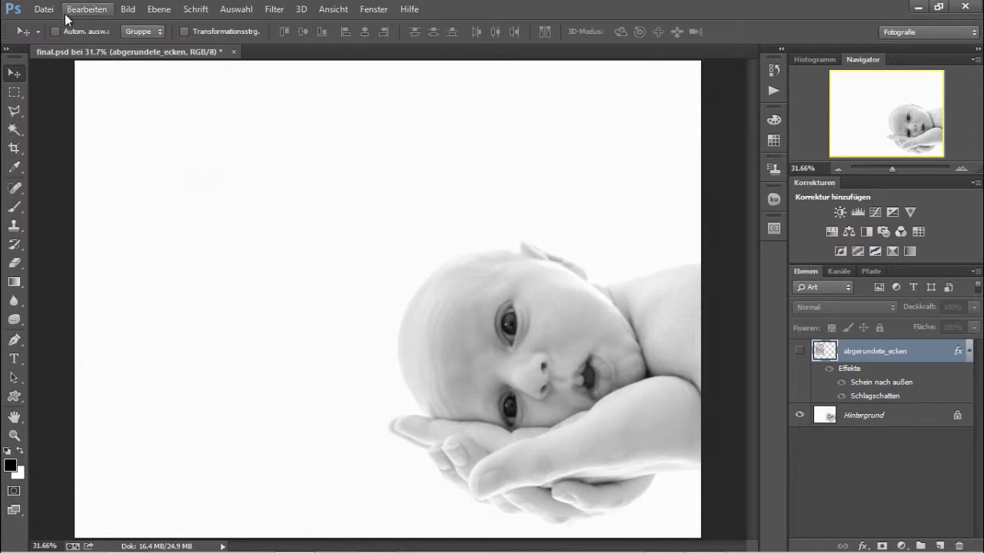
click(38, 12)
mouse_move(83, 108)
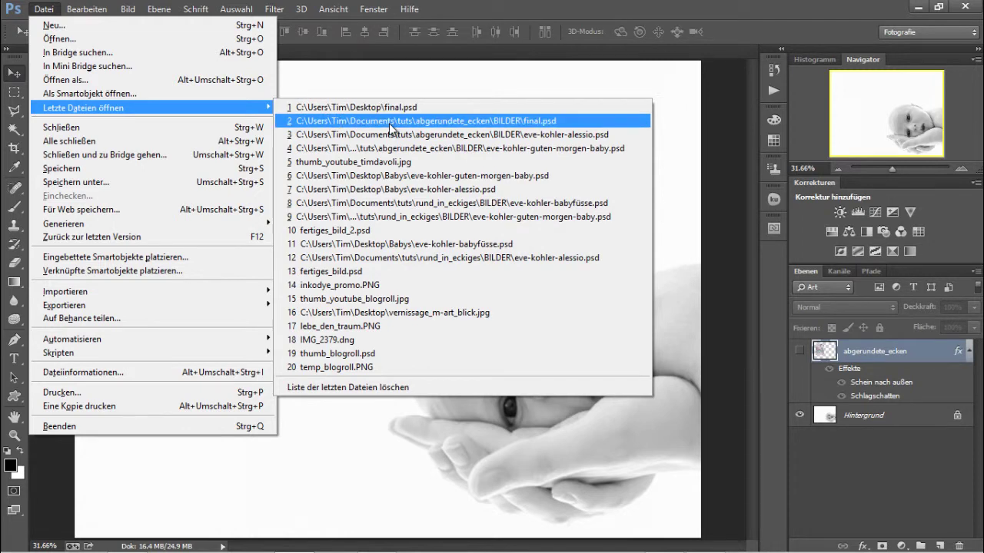
click(421, 149)
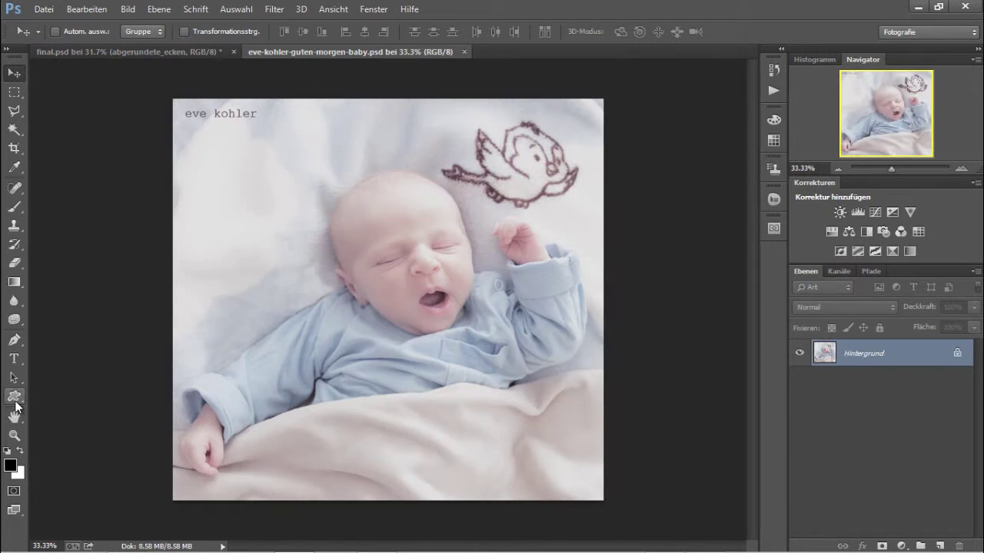
Select the heart shape in the Eigene-Form-Werkzeug and add a new empty layer, Ebene 1.
click(13, 397)
right_click(13, 396)
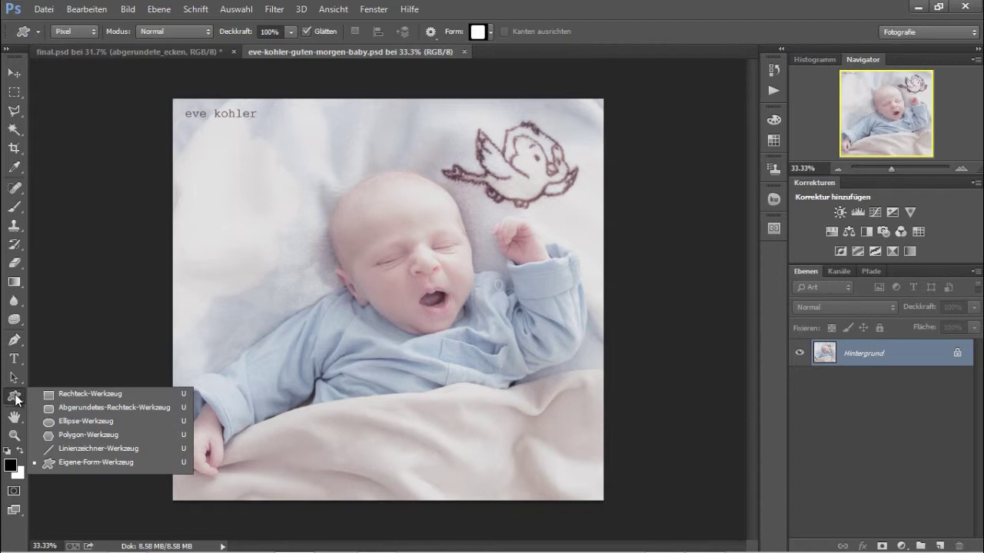
click(137, 466)
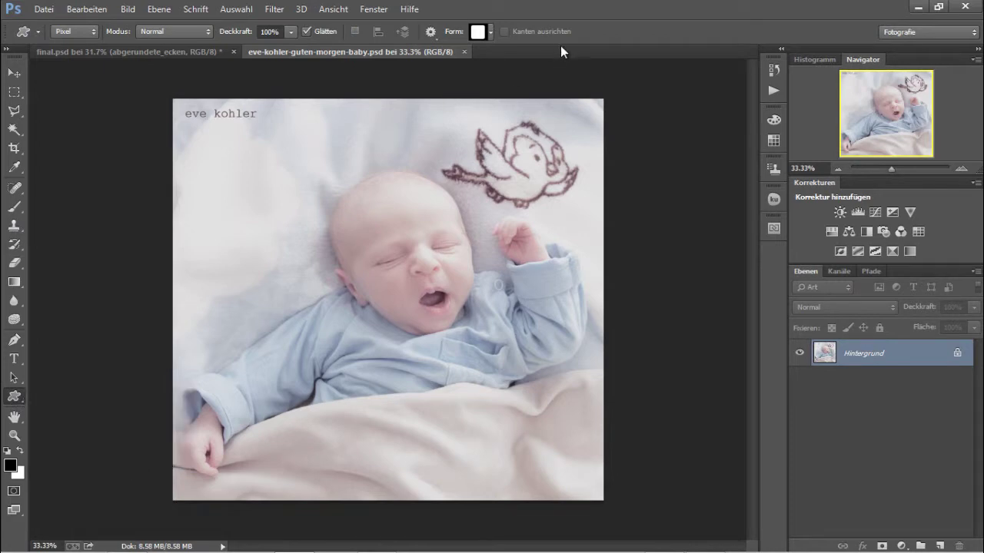
click(491, 31)
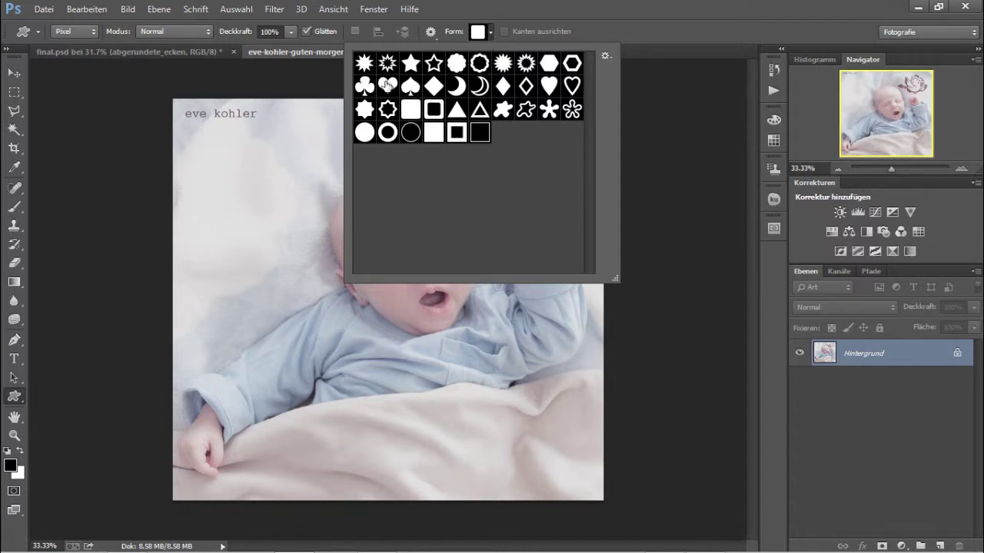
click(388, 85)
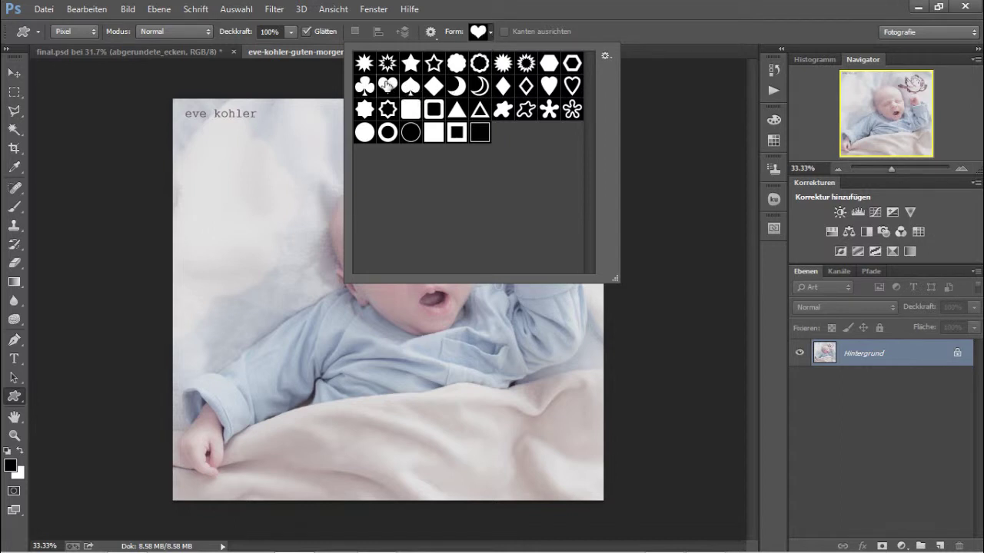
click(490, 33)
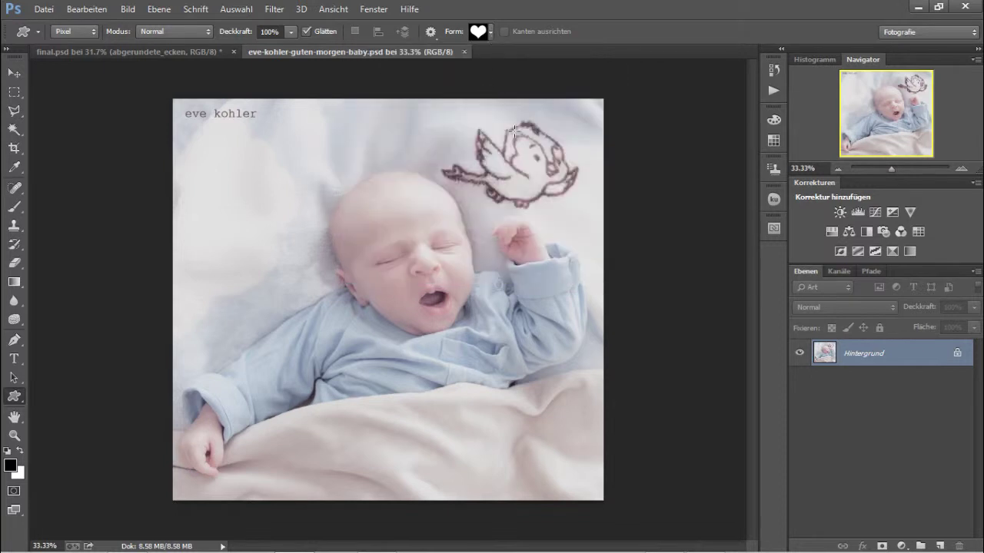
click(941, 545)
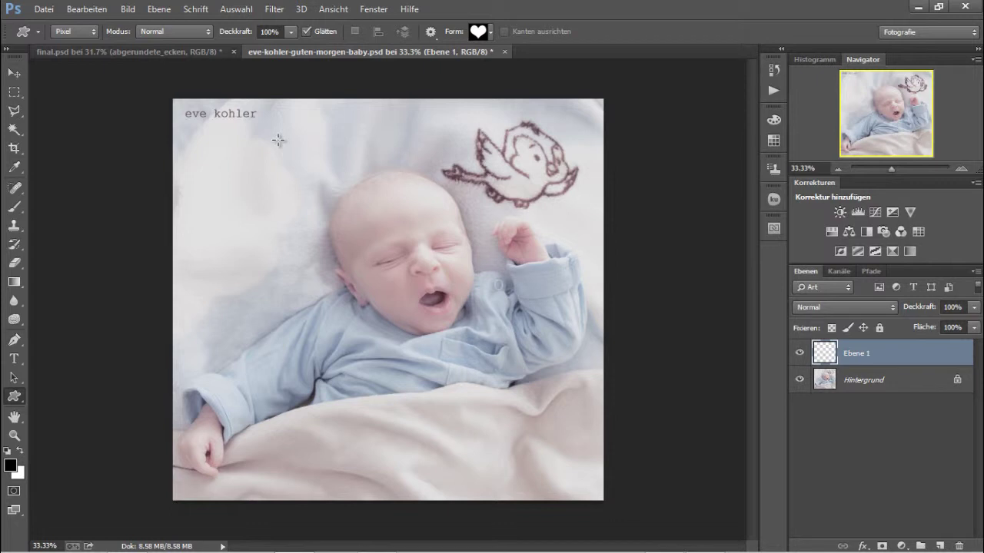
Draw a black heart about 10.77 × 12.19 cm over the baby photo on Ebene 1.
mouse_move(279, 140)
mouse_down()
mouse_move(513, 463)
mouse_move(552, 460)
mouse_move(556, 450)
mouse_move(440, 451)
mouse_move(567, 440)
mouse_move(552, 445)
mouse_move(572, 425)
mouse_move(597, 433)
mouse_move(588, 430)
mouse_move(592, 449)
mouse_up()
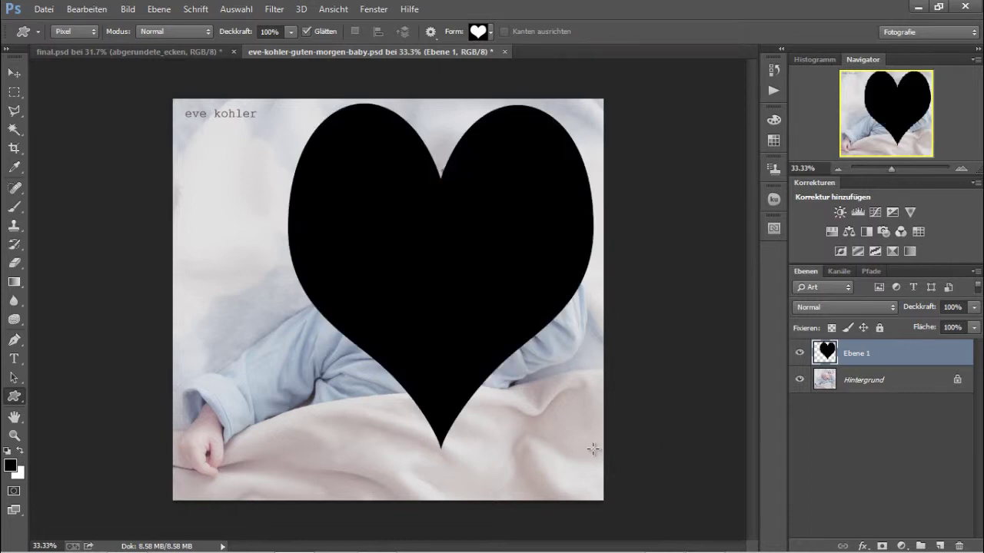
click(14, 129)
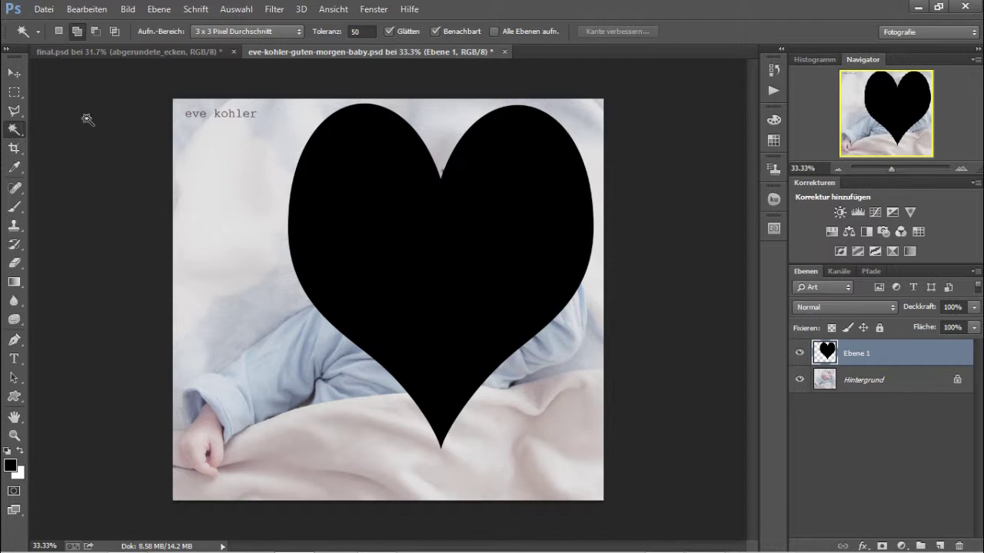
Select the heart with the Magic Wand, delete Ebene 1, and tile both documents side by side.
click(400, 266)
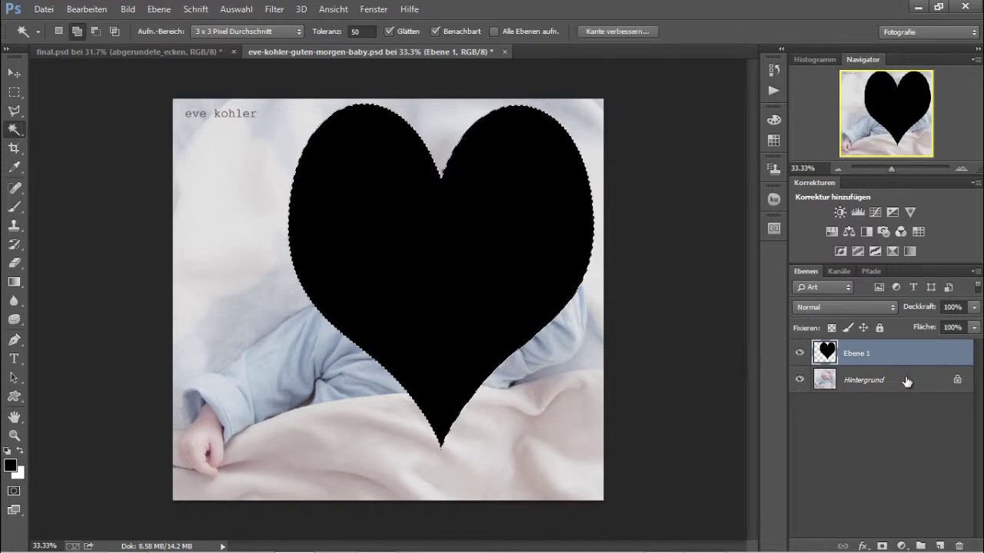
drag(914, 352, 959, 547)
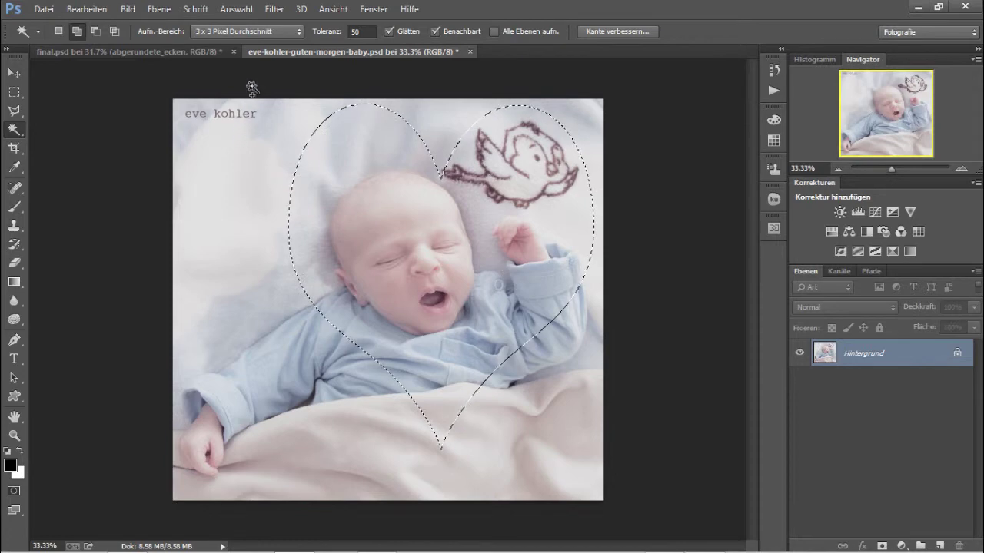
click(369, 8)
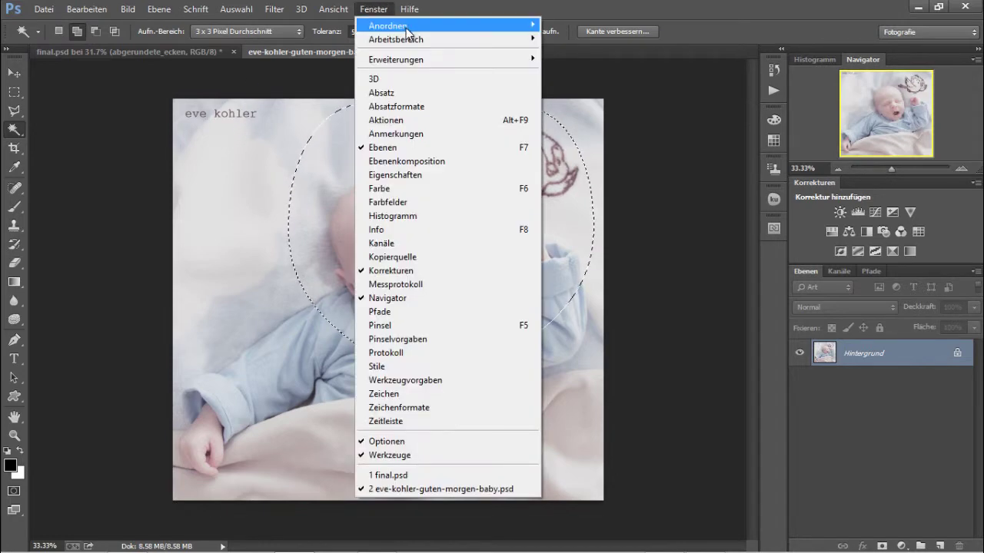
mouse_move(400, 26)
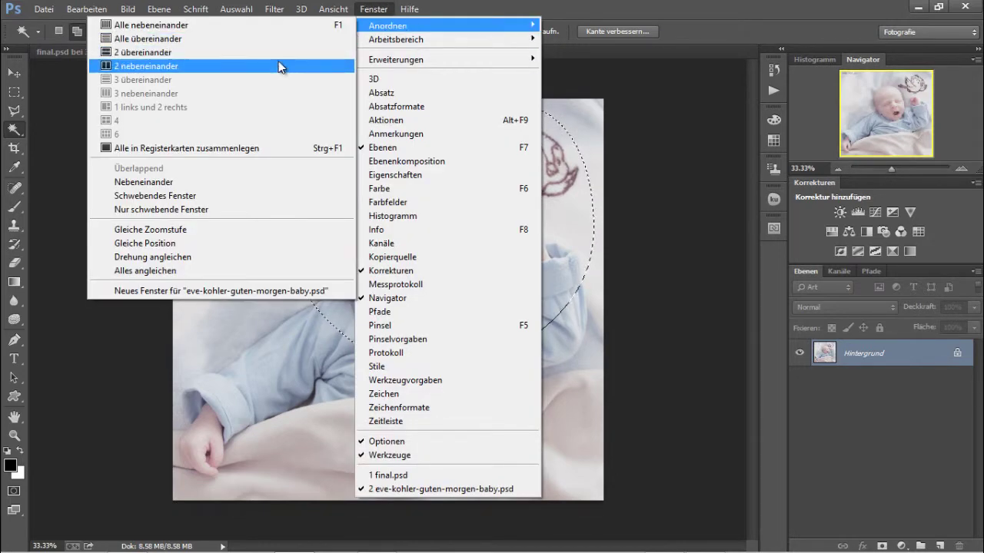
click(281, 66)
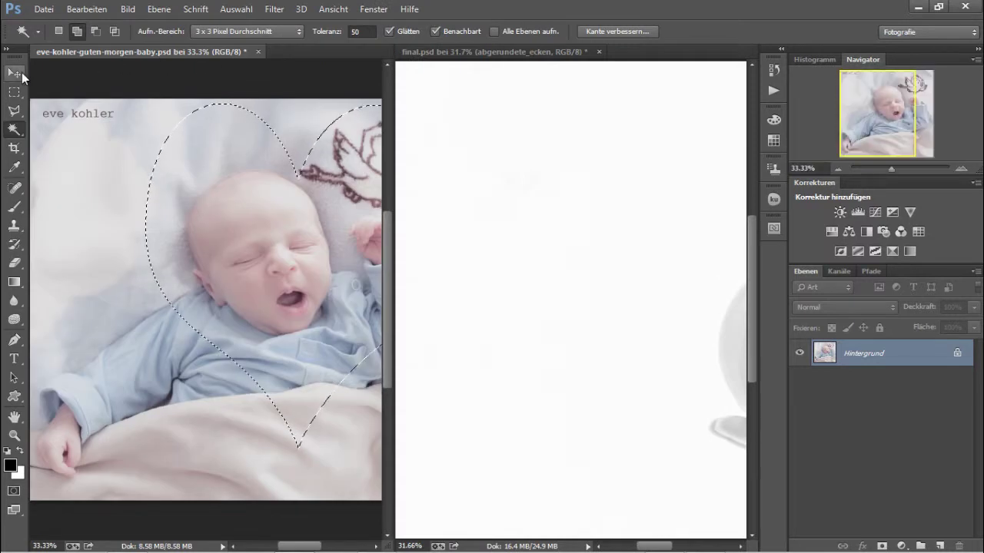
Move the heart-shaped photo cutout into final.psd and close the source photo without saving.
click(15, 72)
drag(291, 278, 603, 298)
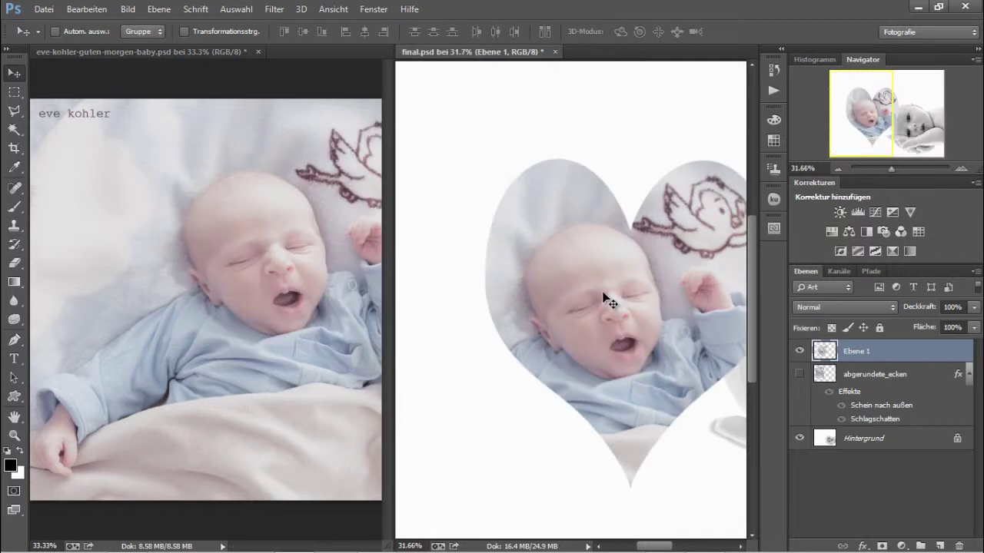
click(258, 51)
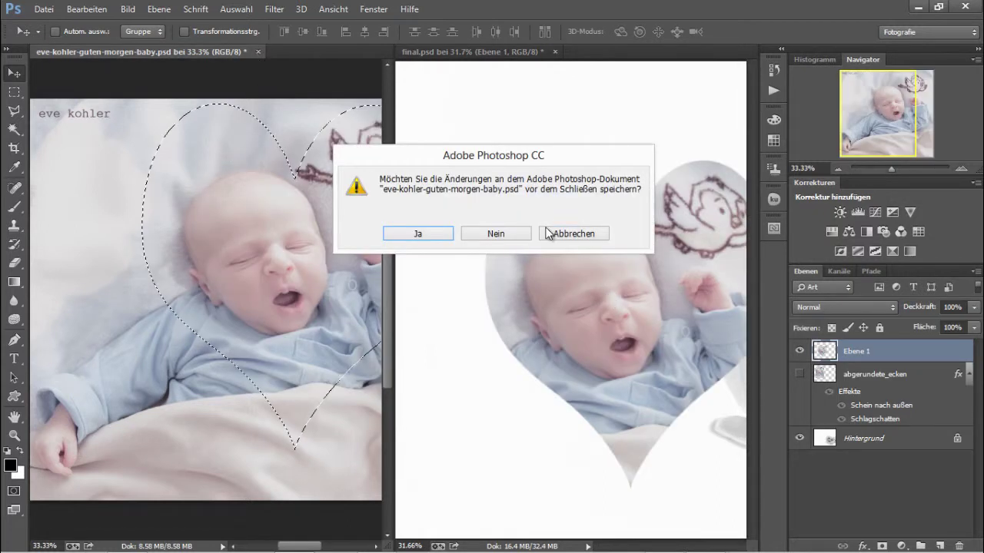
click(492, 234)
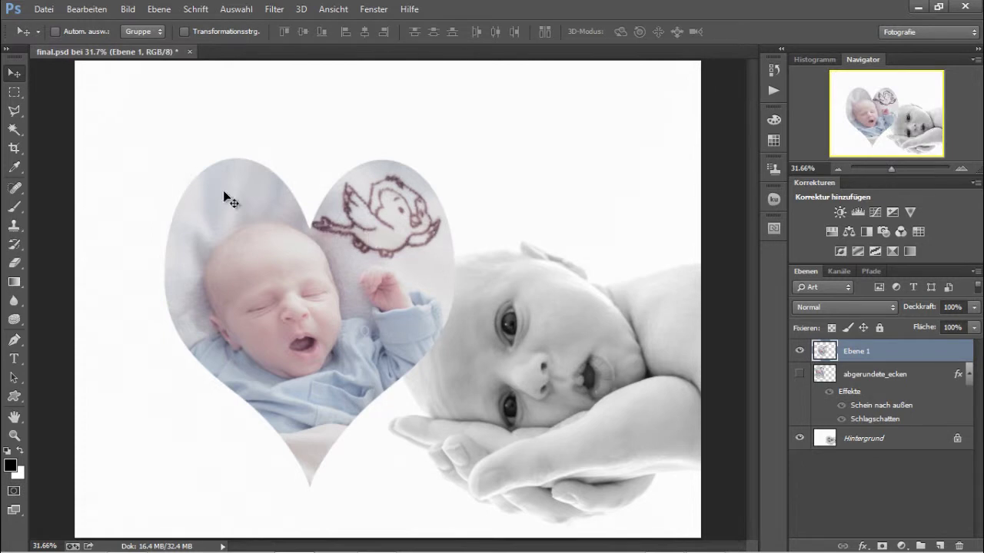
Shift the heart photo up-left, then free-transform it: rotate about -12.7° and stretch to ~120% width.
drag(367, 295, 316, 240)
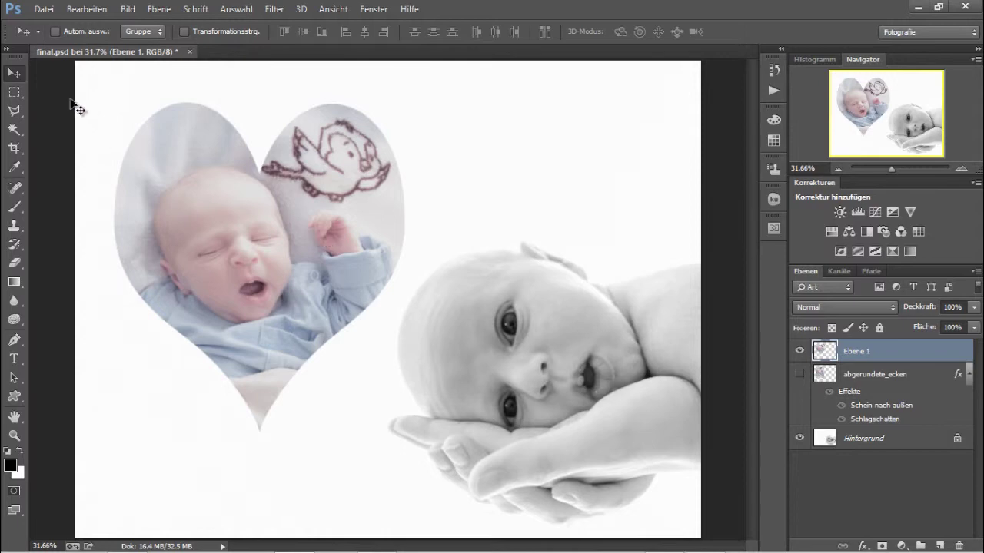
click(82, 9)
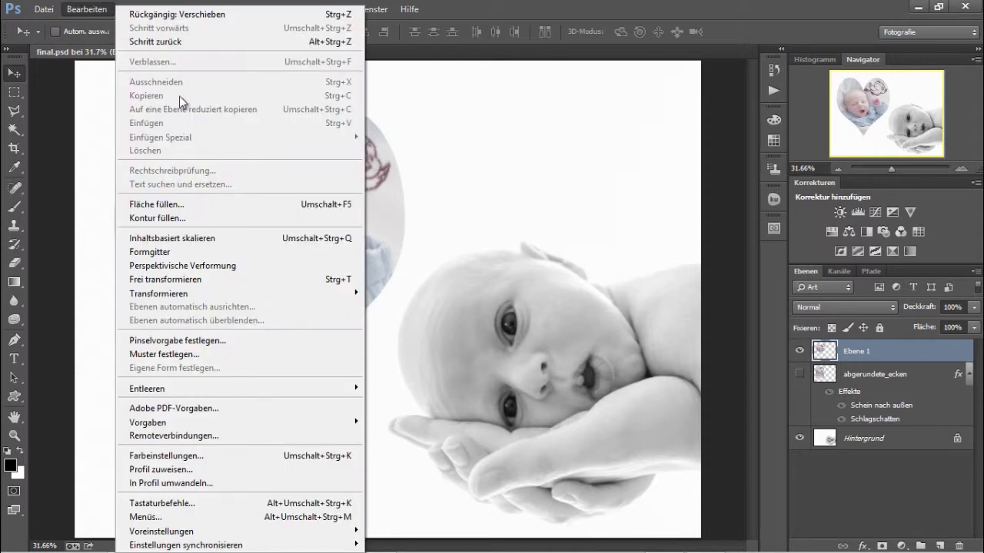
click(212, 284)
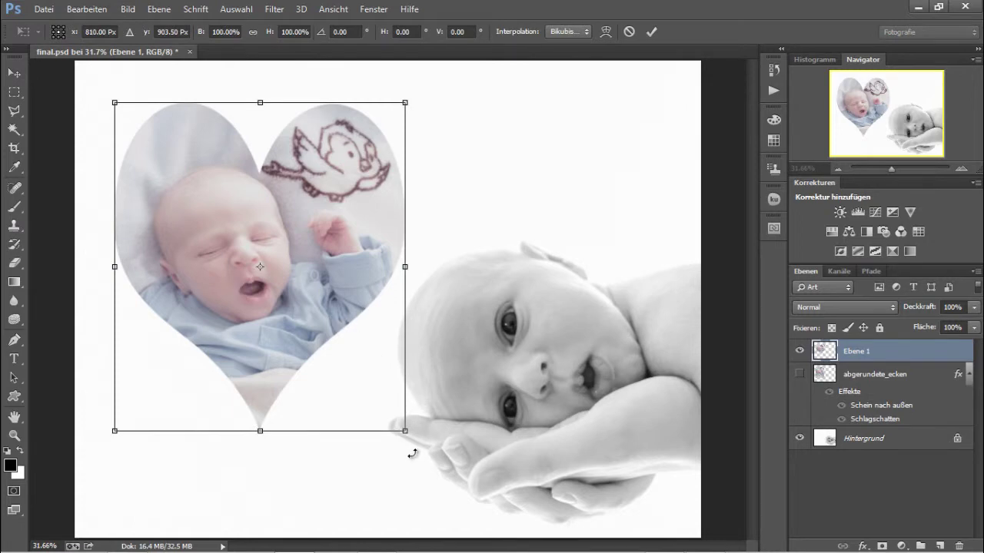
drag(412, 434, 440, 407)
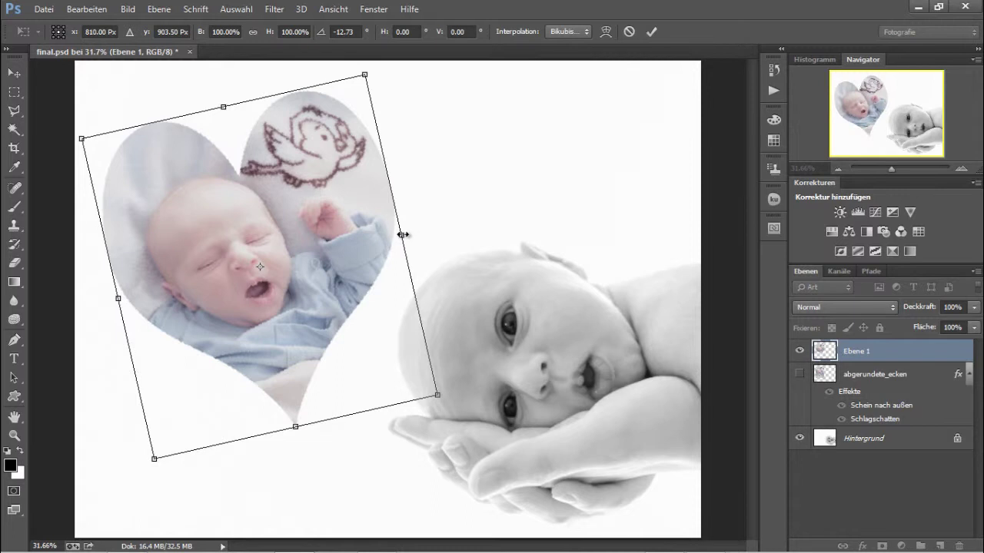
drag(402, 235, 405, 233)
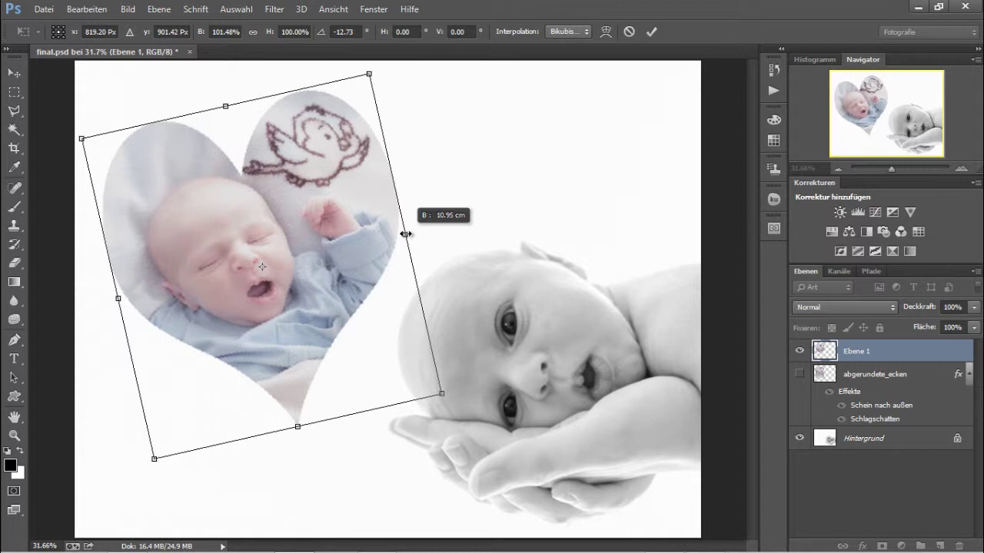
mouse_move(406, 234)
mouse_down()
mouse_move(455, 208)
mouse_move(421, 217)
mouse_up()
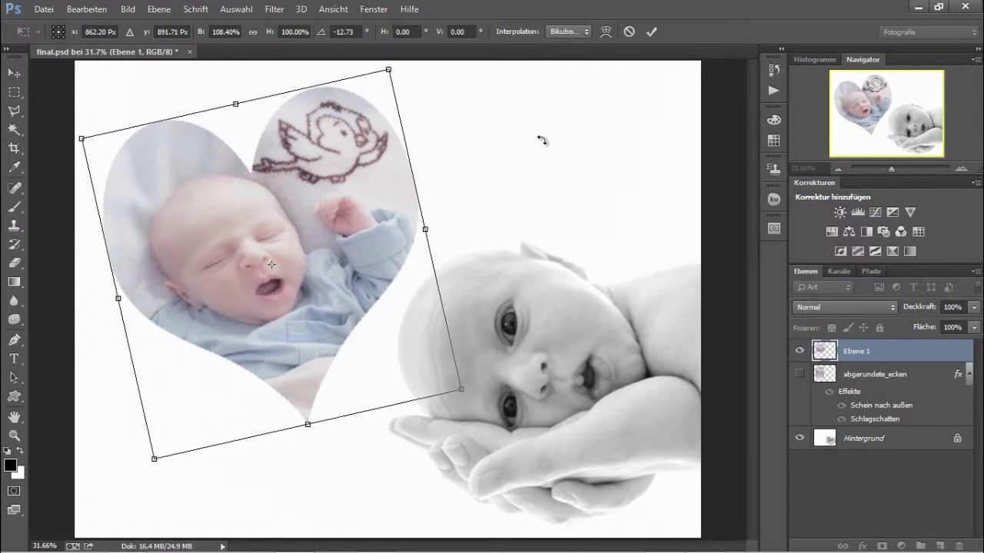
click(654, 35)
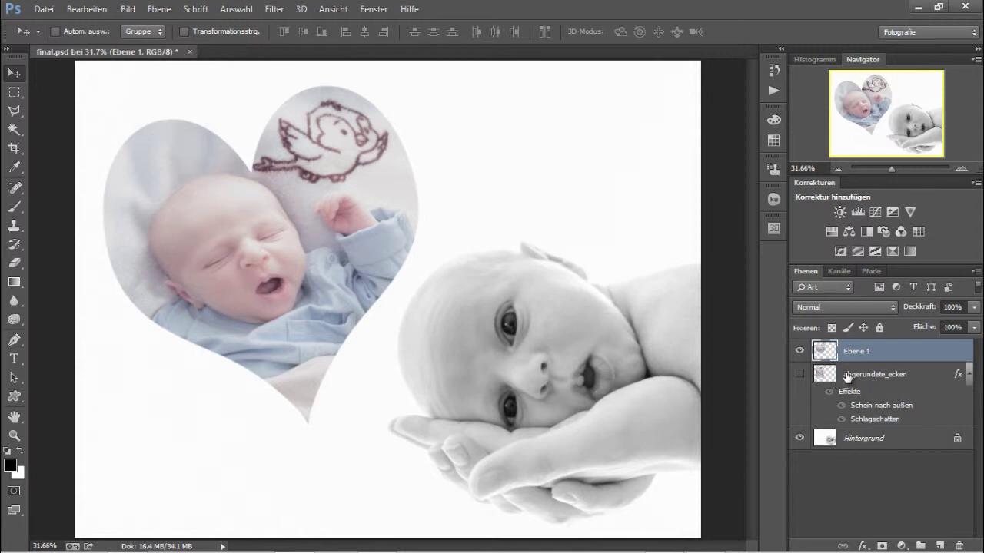
Copy the layer style (glow and shadow) from the abgerundete_ecken layer.
click(799, 375)
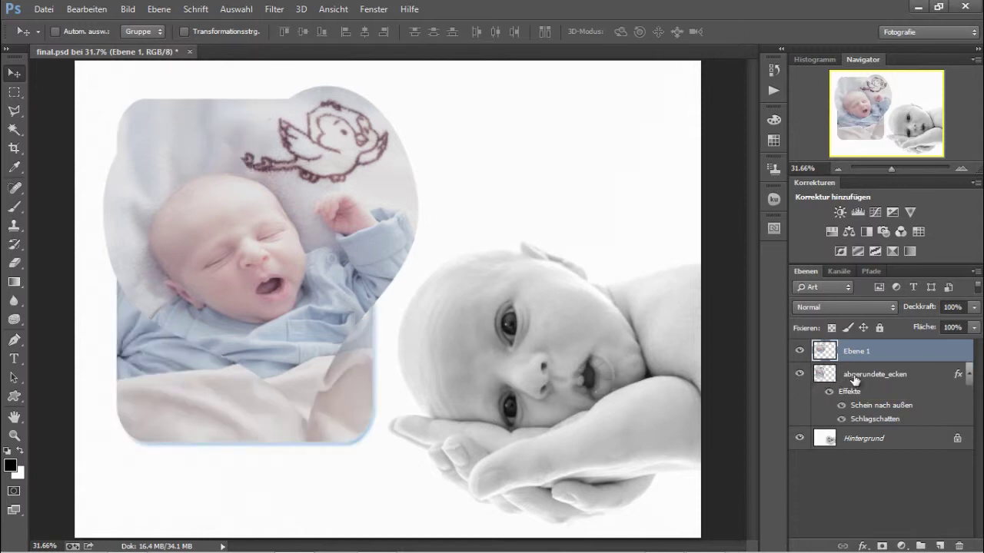
click(908, 378)
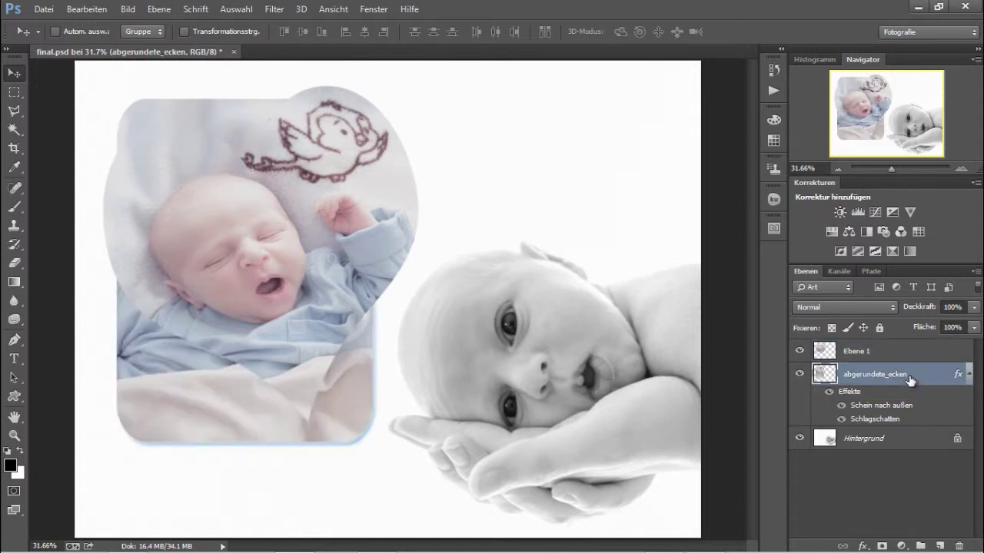
click(799, 375)
right_click(853, 399)
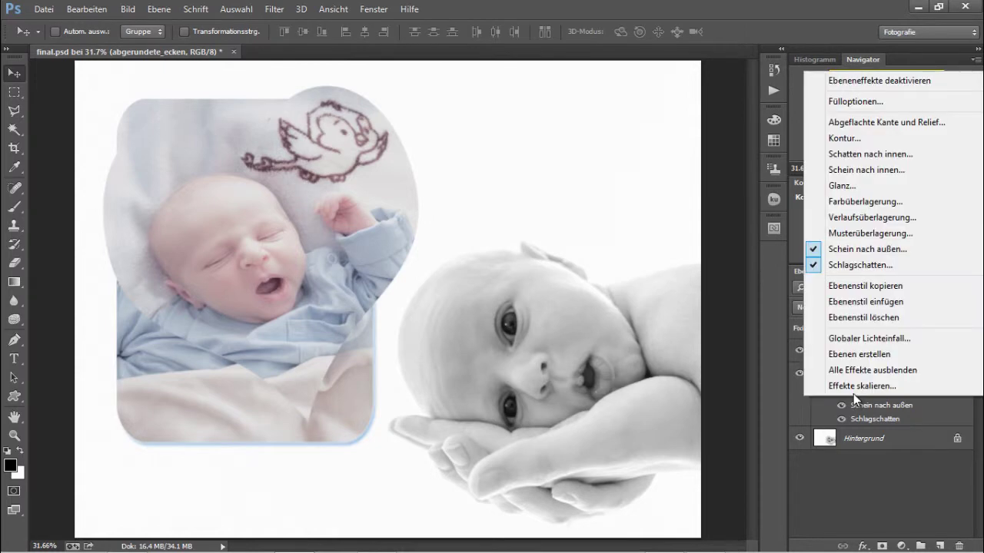
click(868, 291)
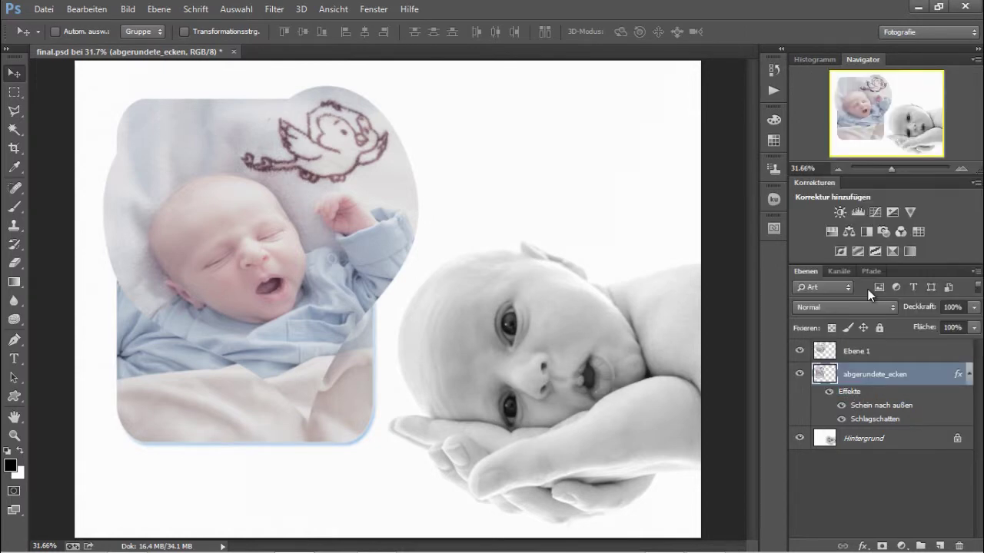
Paste the copied layer style onto Ebene 1 and hide abgerundete_ecken.
click(887, 352)
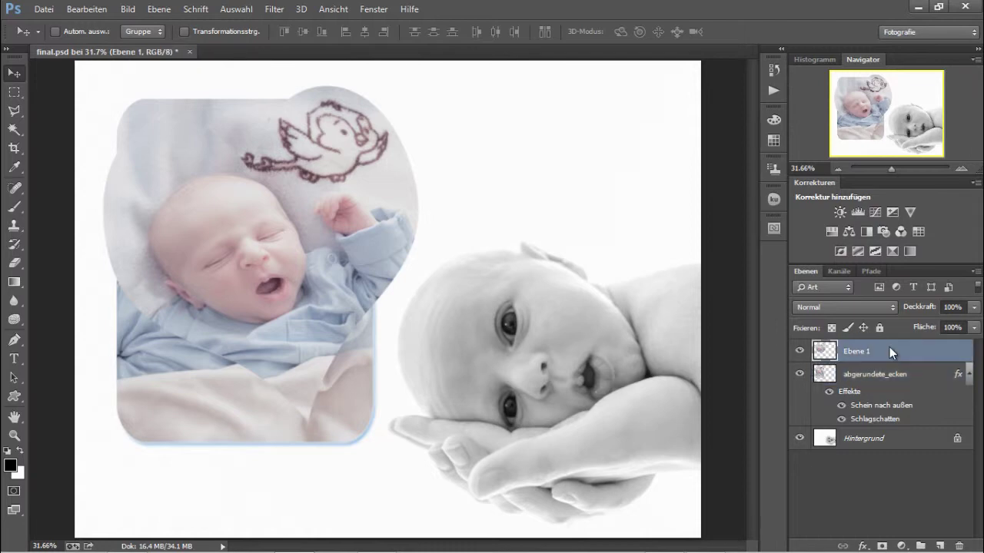
right_click(889, 352)
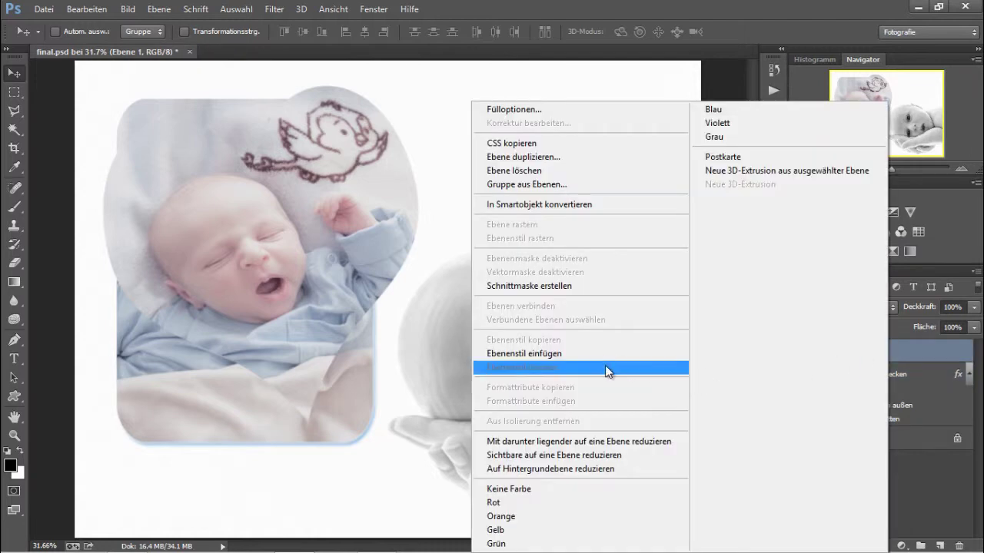
click(542, 355)
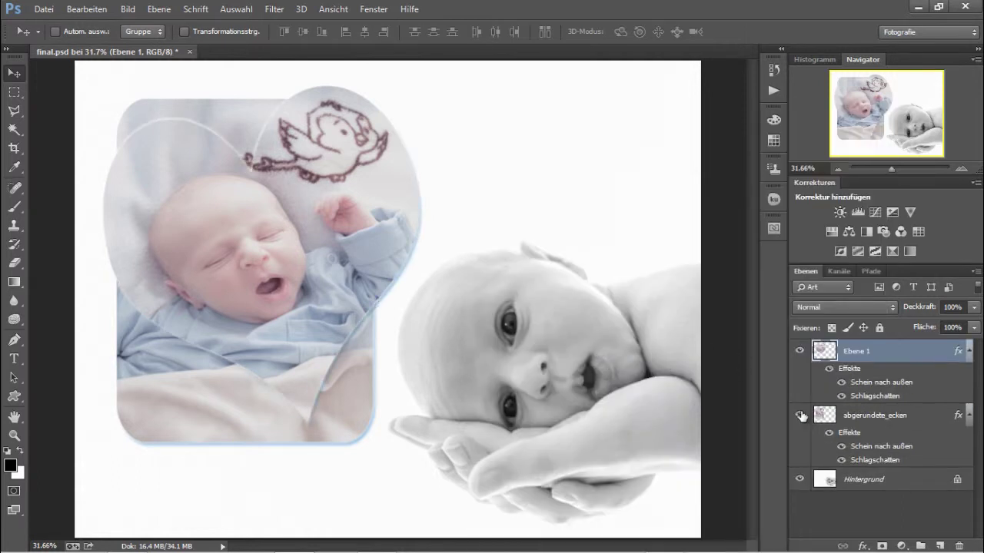
click(800, 415)
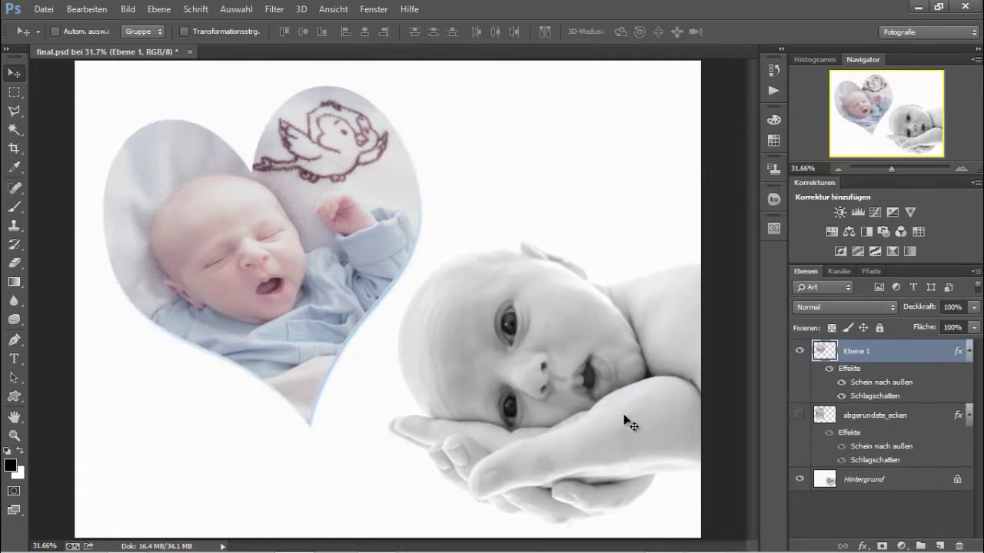
Rename Ebene 1 to Herz.
double_click(855, 352)
text(Her)
text(z)
key(Return)
click(44, 8)
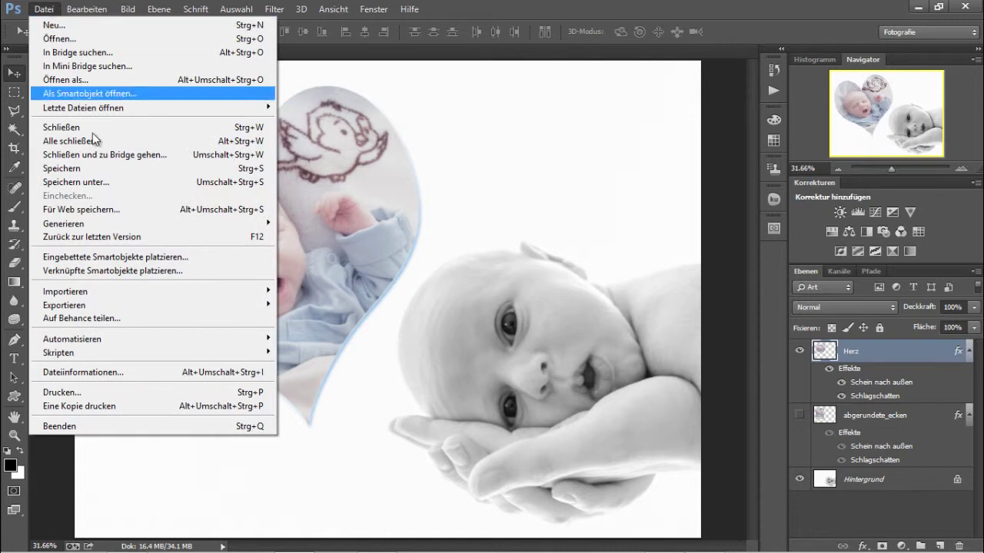
Save final.psd, then toggle between the Herz and abgerundete_ecken versions, ending with Herz visible.
click(85, 169)
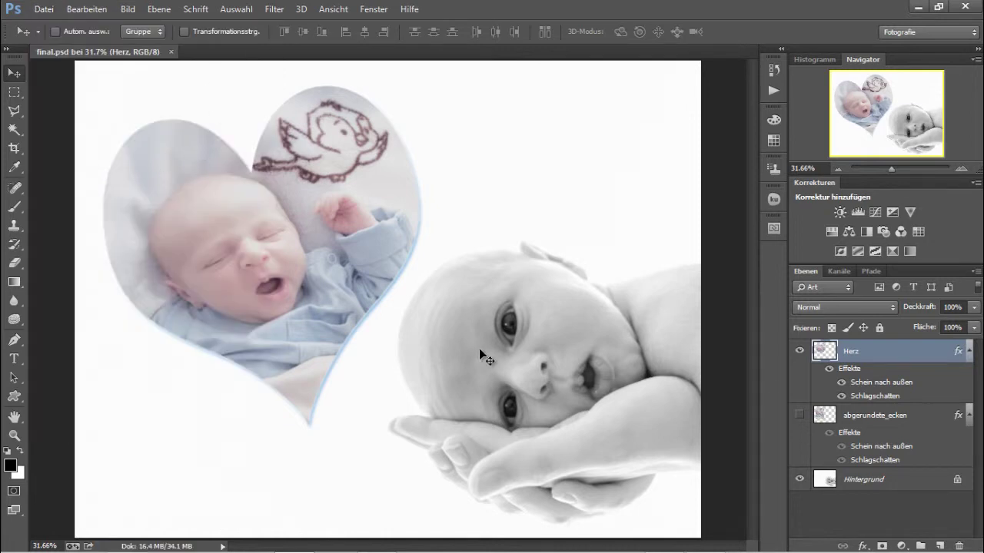
click(799, 351)
click(799, 415)
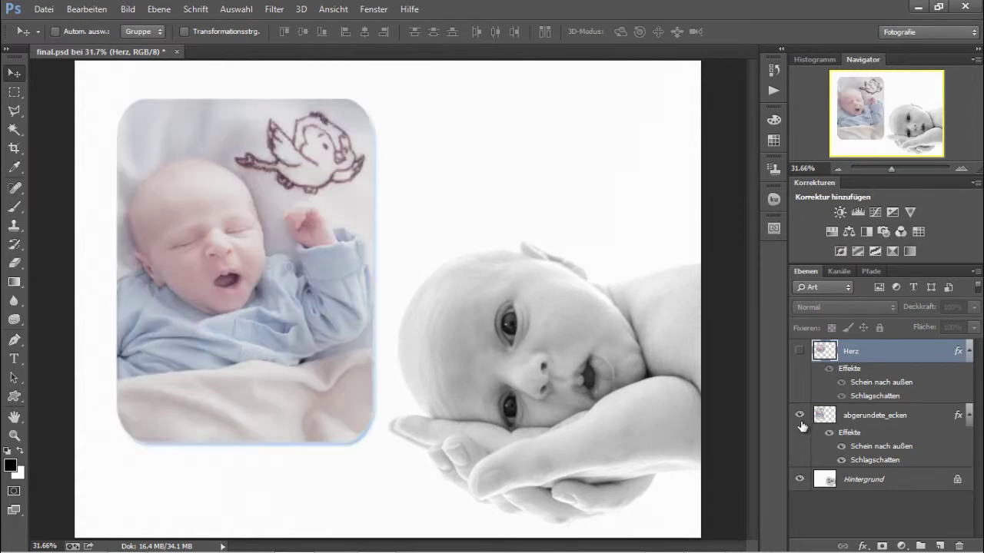
click(799, 416)
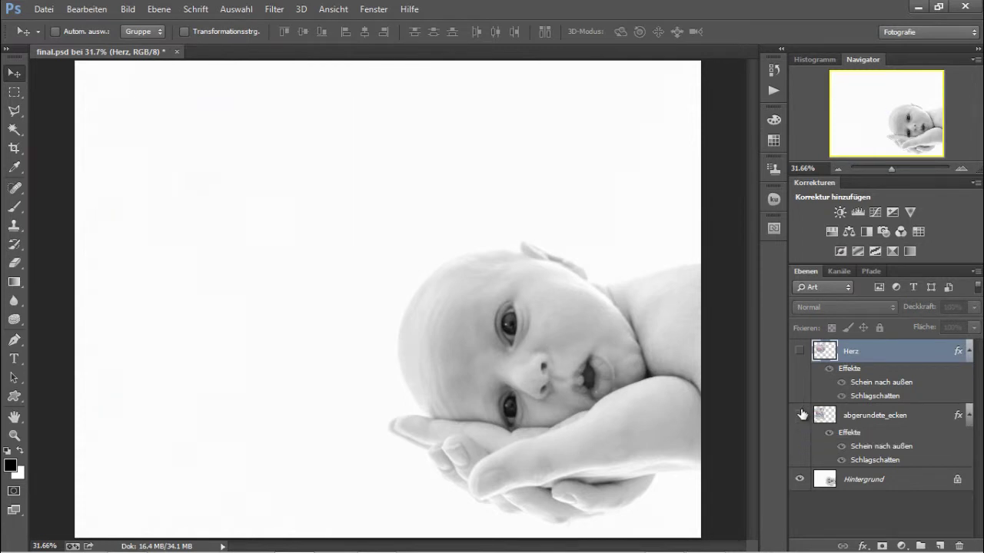
click(799, 350)
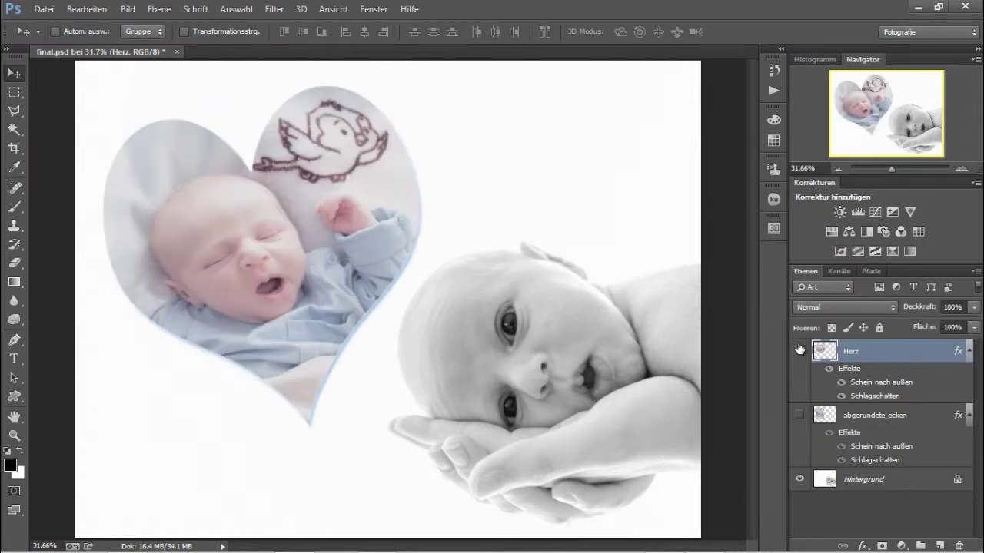
click(799, 351)
click(799, 416)
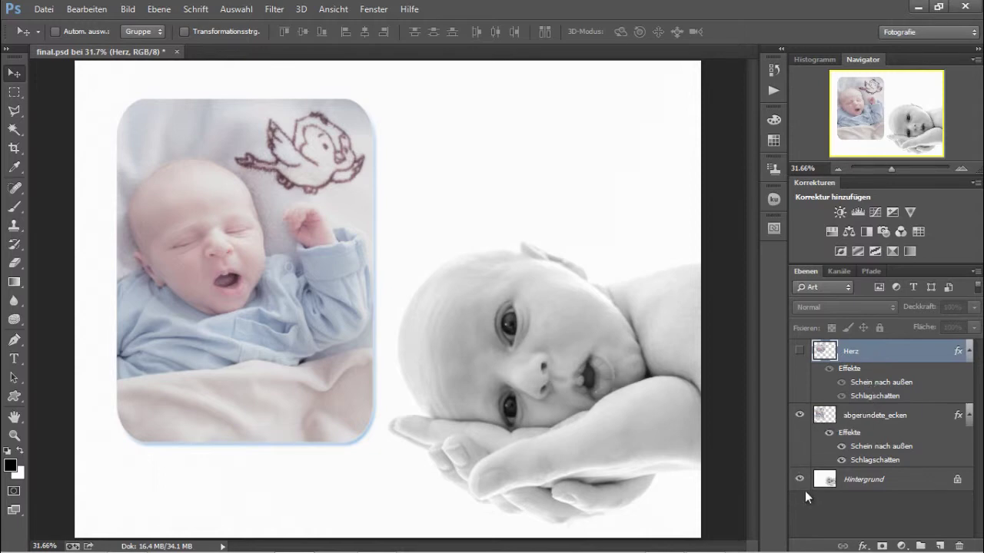
click(799, 416)
click(799, 351)
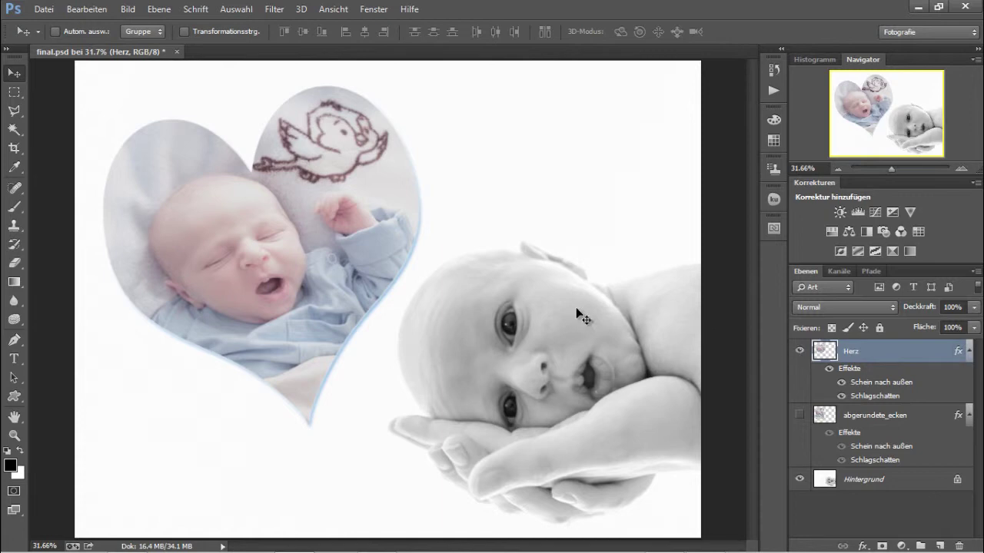
Select the Custom Shape tool and confirm the heart is chosen in the Form shape picker.
click(13, 397)
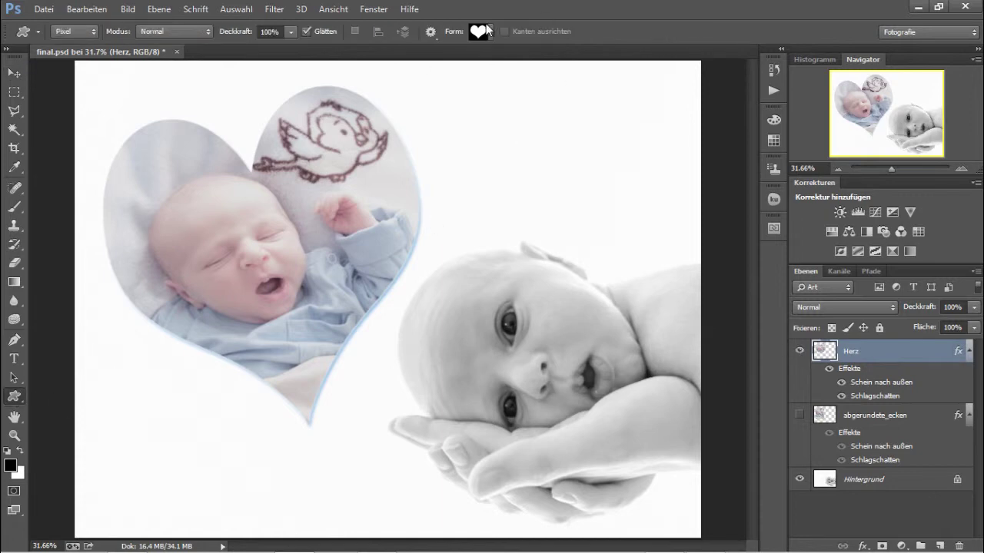
click(489, 33)
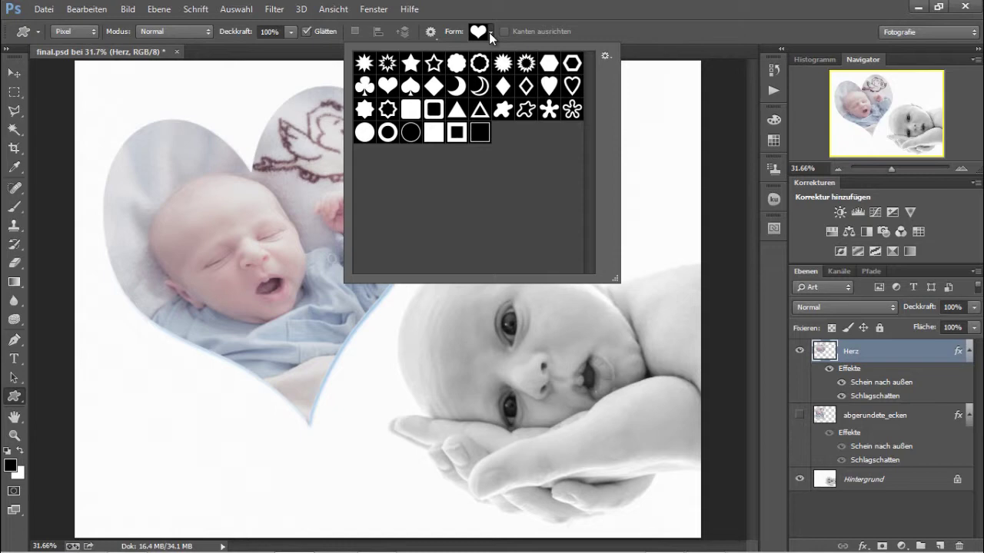
click(489, 32)
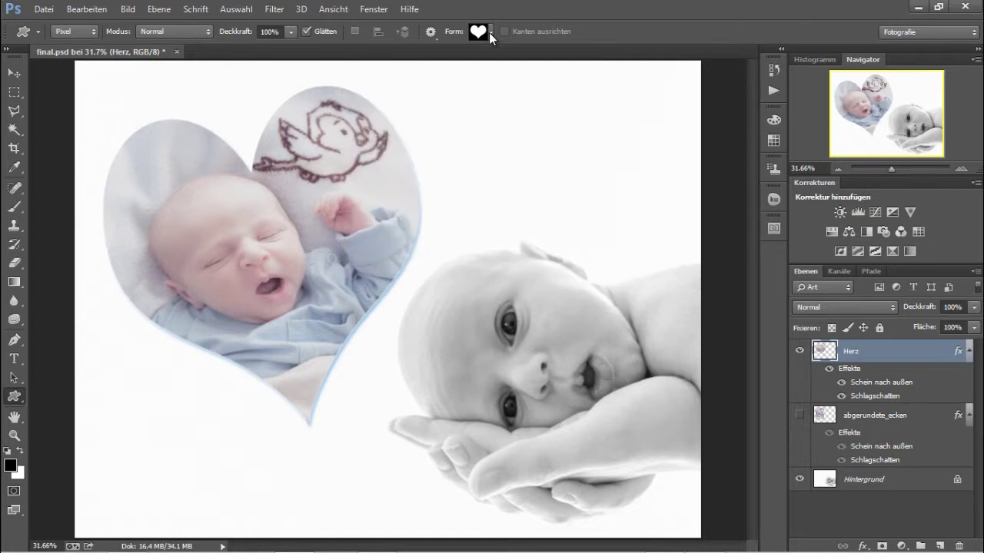